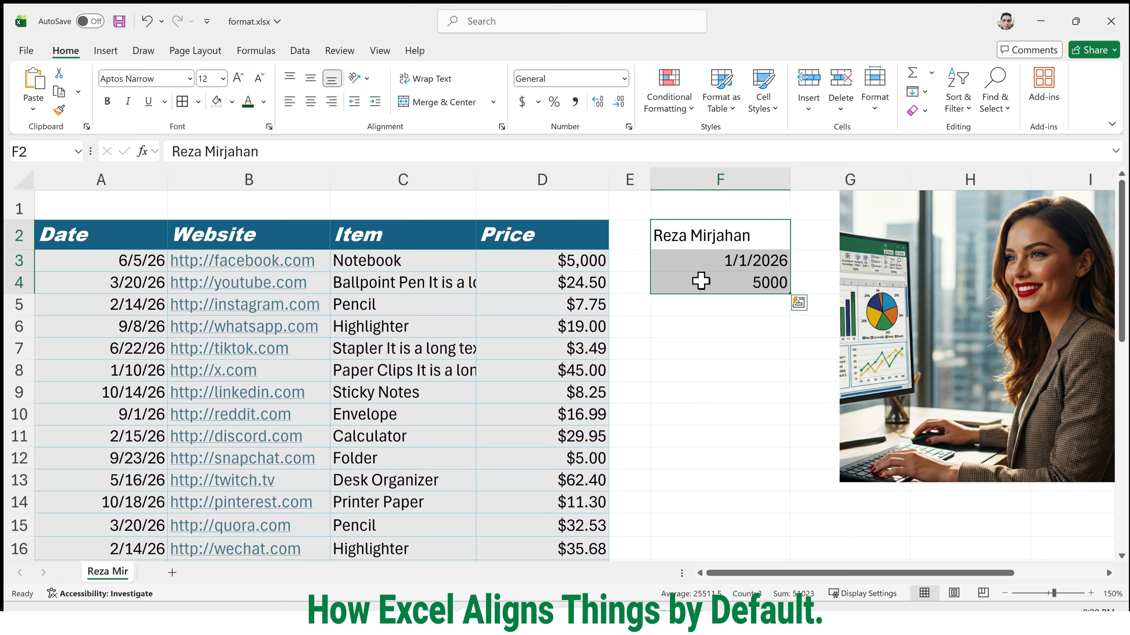
# Inspect the default alignment of the text, date and number entries in cells F2:F4.
pyautogui.click(726, 281)
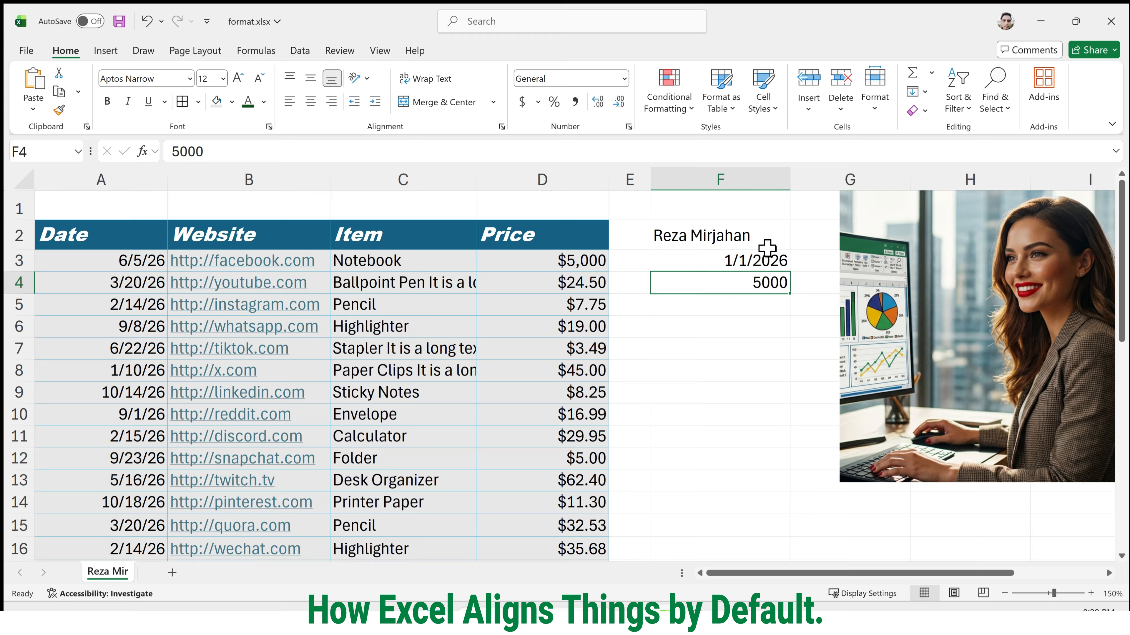
pyautogui.click(767, 235)
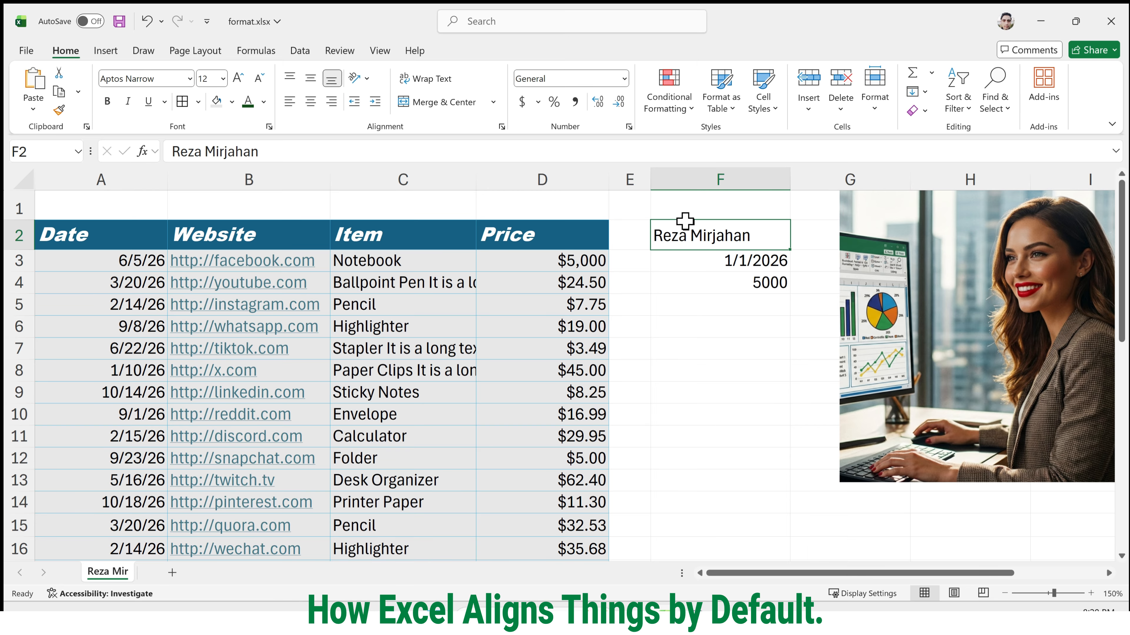
pyautogui.click(720, 262)
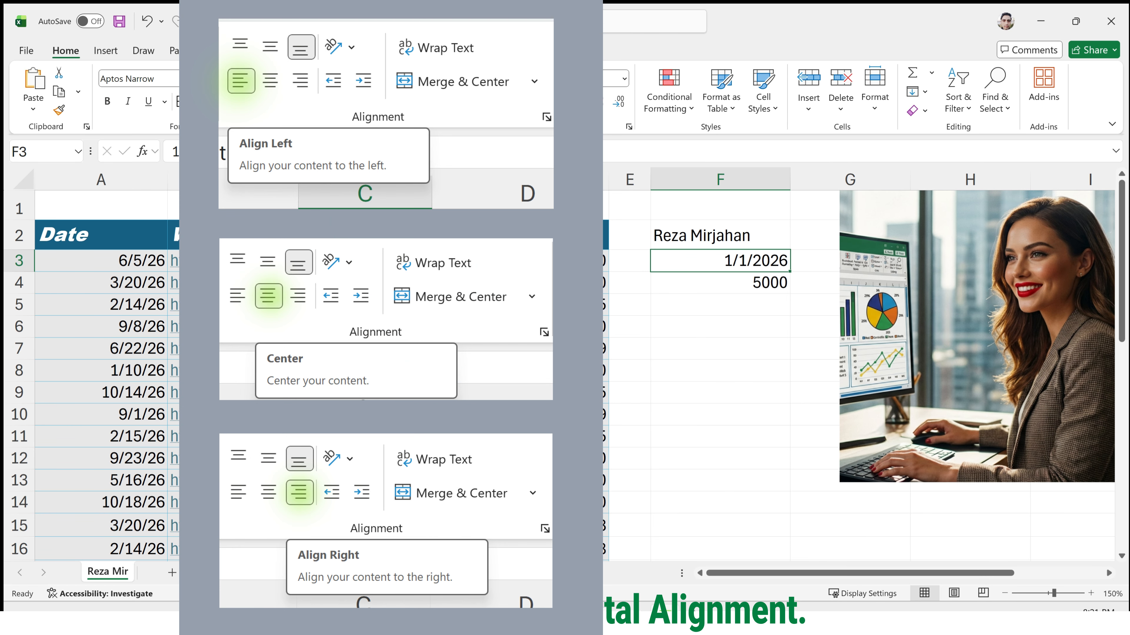
# Center the Website header in B2, then try center and right alignment on all headers in A2:D2.
pyautogui.click(250, 235)
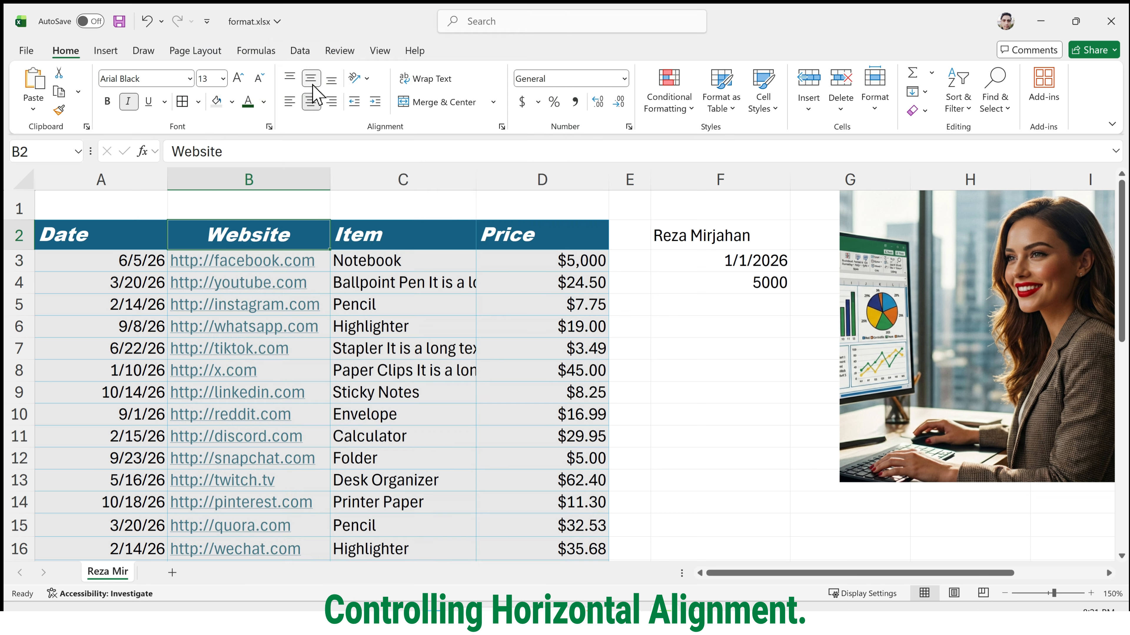
pyautogui.click(313, 83)
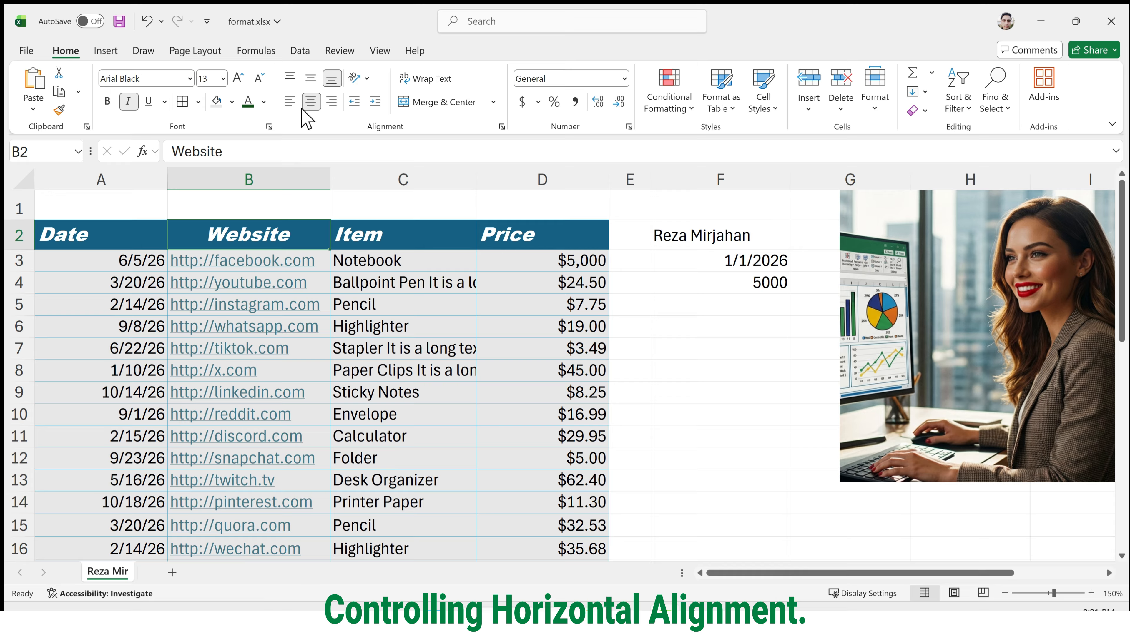
pyautogui.moveTo(109, 240); pyautogui.dragTo(507, 229)
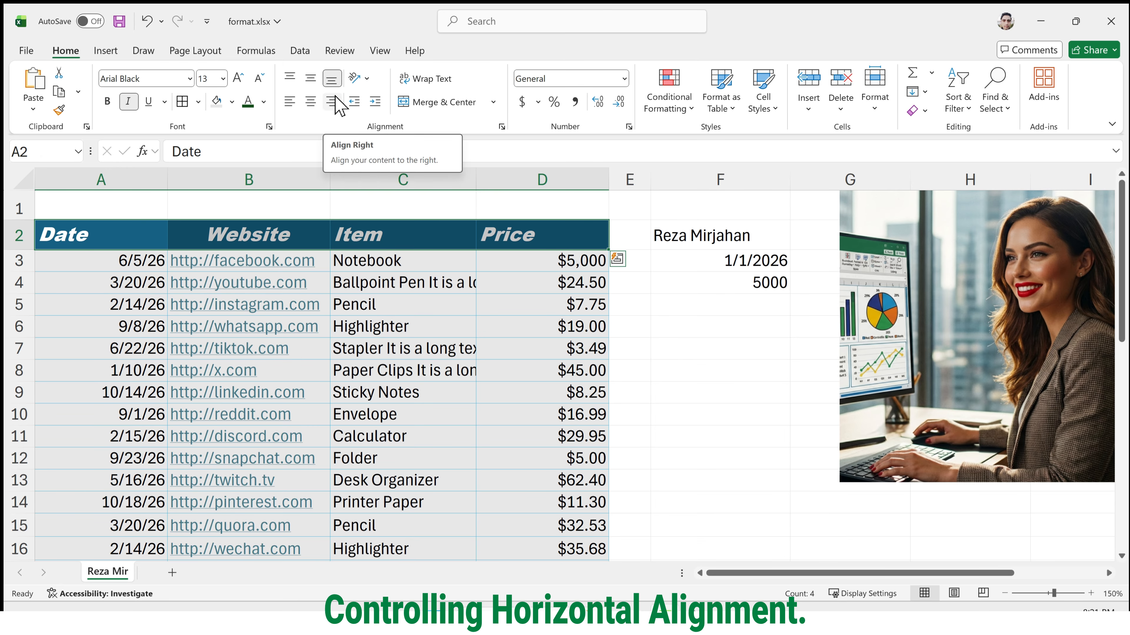
pyautogui.click(312, 102)
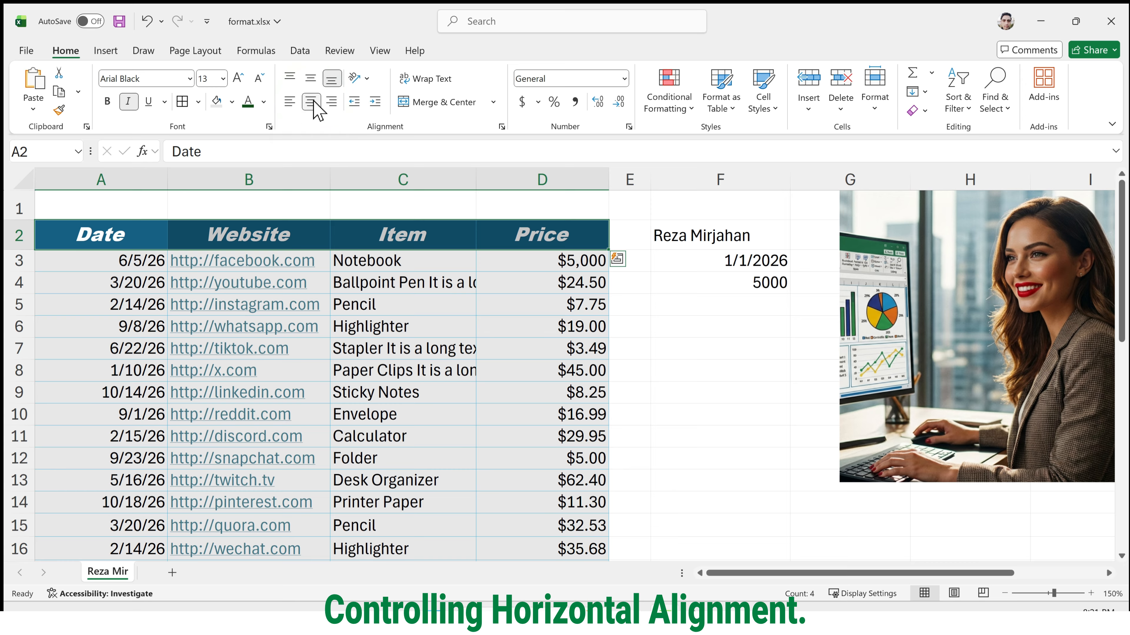
pyautogui.click(329, 104)
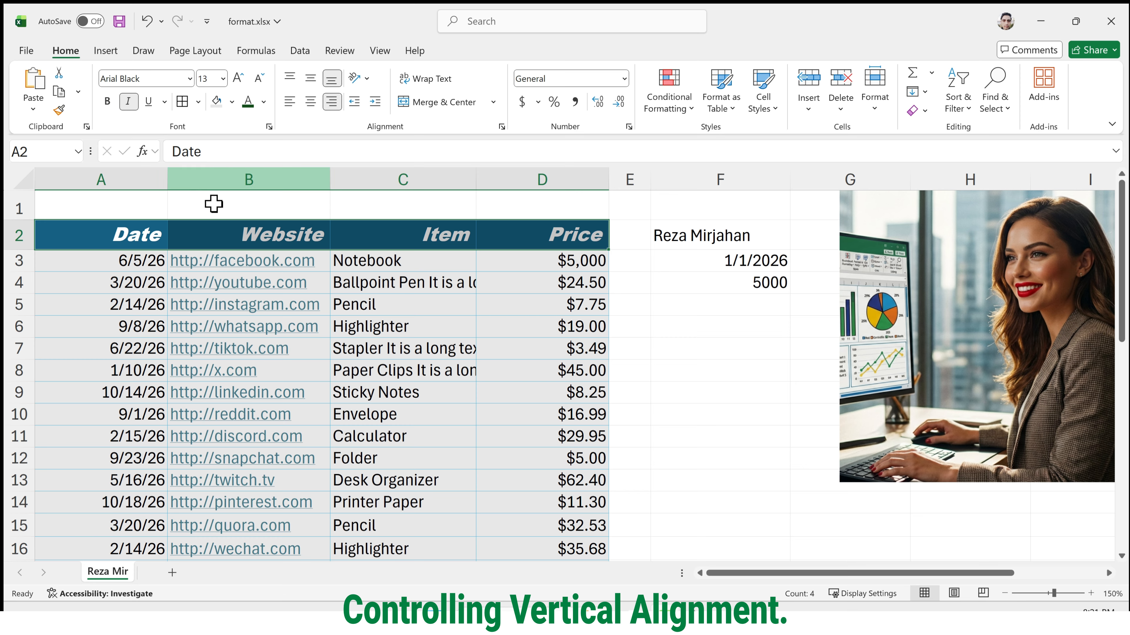
# Increase the height of row 2, which holds the table headers.
pyautogui.click(186, 236)
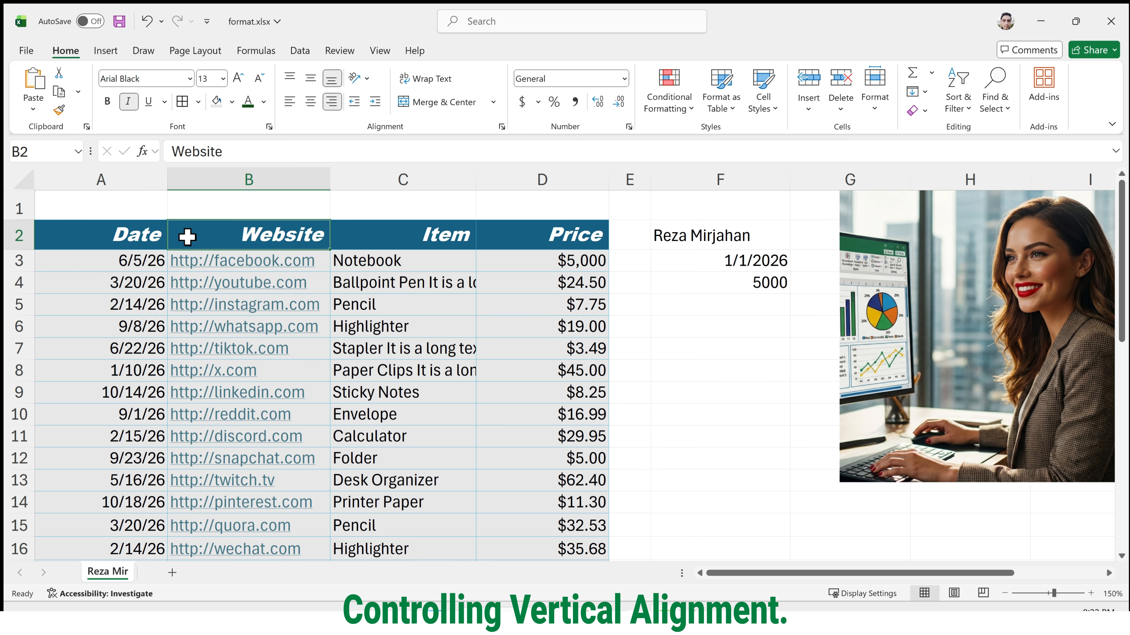
pyautogui.click(53, 240)
pyautogui.moveTo(20, 250); pyautogui.dragTo(20, 313)
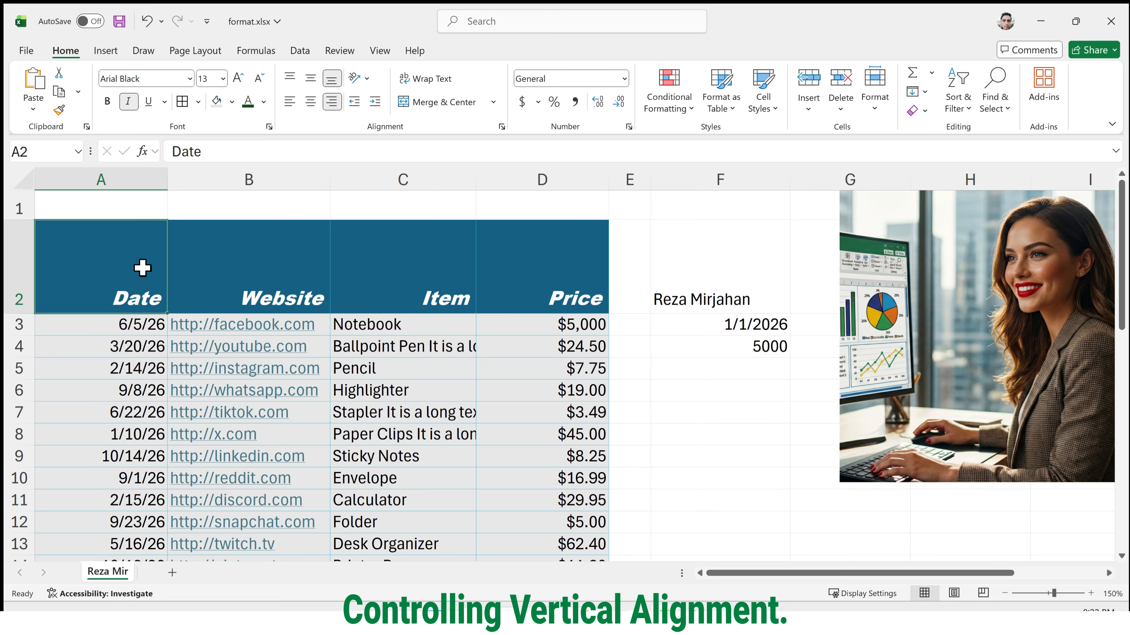
# Center the headers in A2:D2 both vertically and horizontally, and make row 2 somewhat shorter.
pyautogui.moveTo(142, 268); pyautogui.dragTo(506, 258)
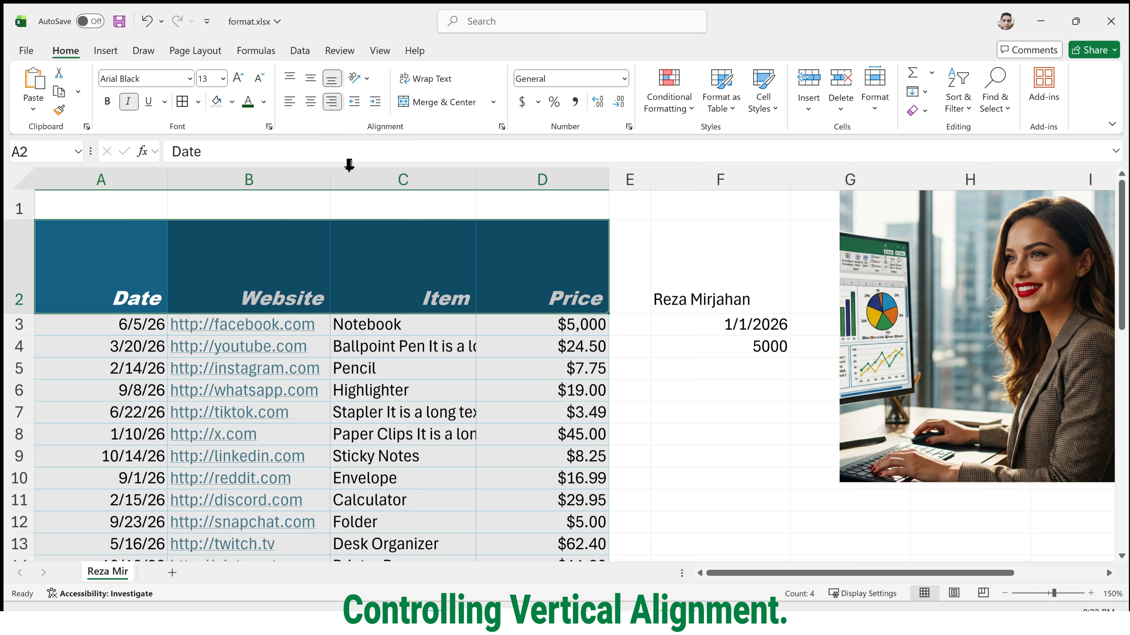
pyautogui.click(311, 81)
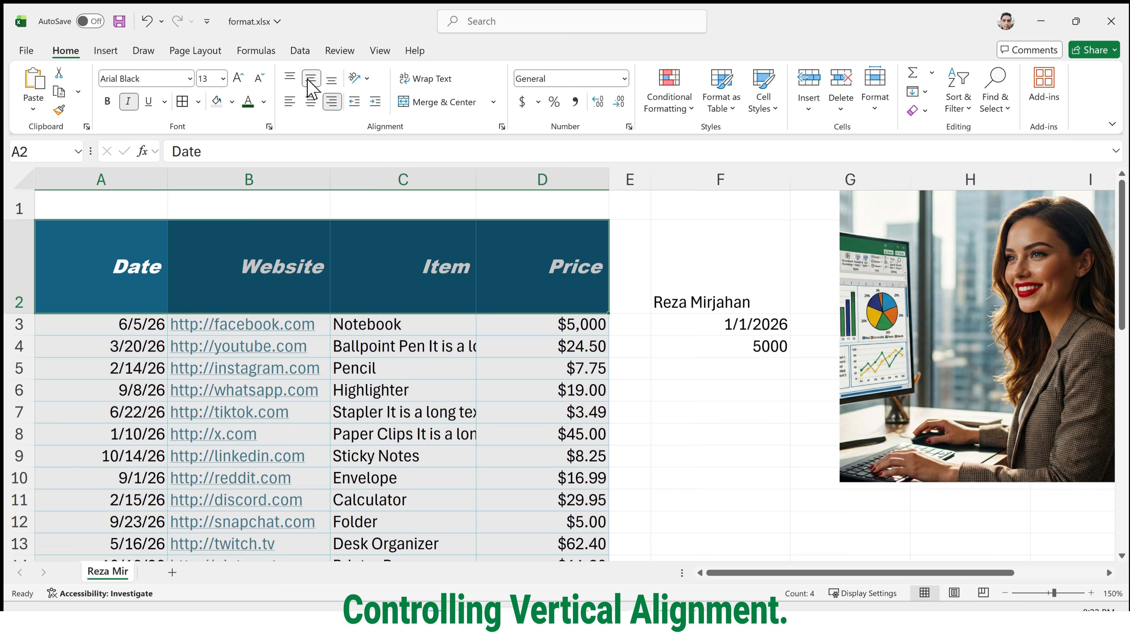
pyautogui.click(310, 101)
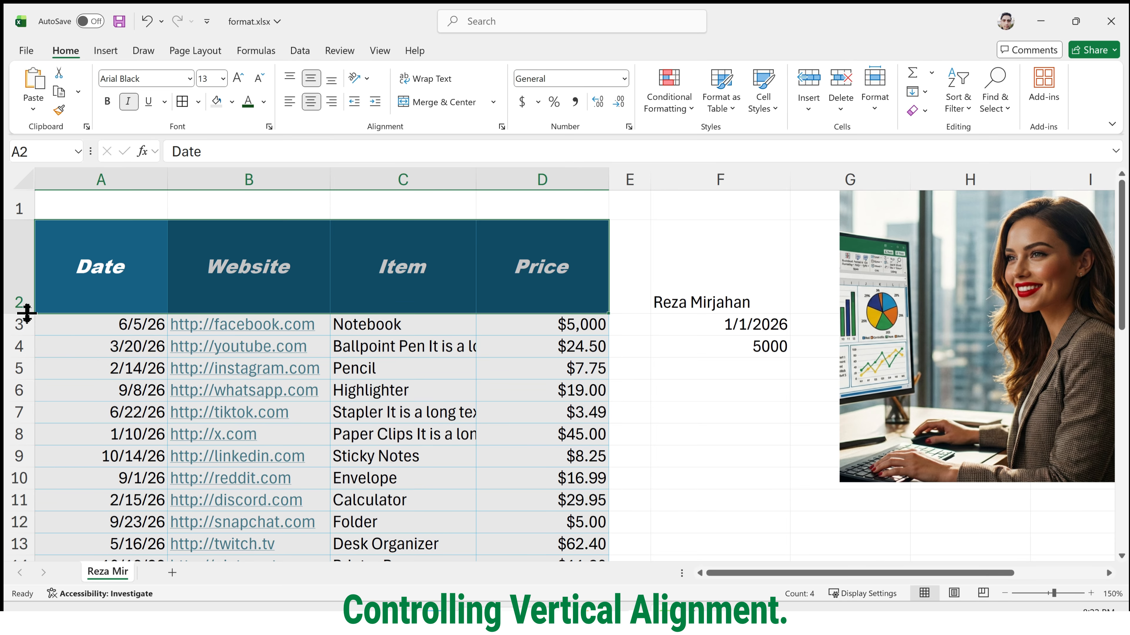
pyautogui.moveTo(20, 314); pyautogui.dragTo(20, 285)
pyautogui.click(20, 285)
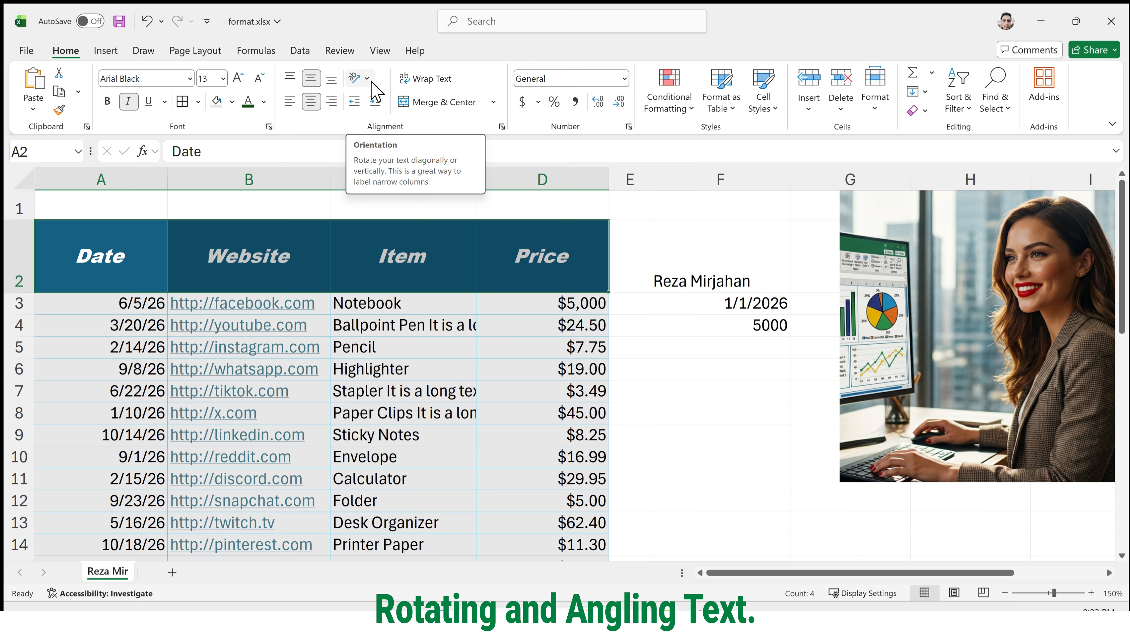
# Angle the header text in A2:D2 clockwise, then switch its orientation to Angle Counterclockwise.
pyautogui.click(371, 81)
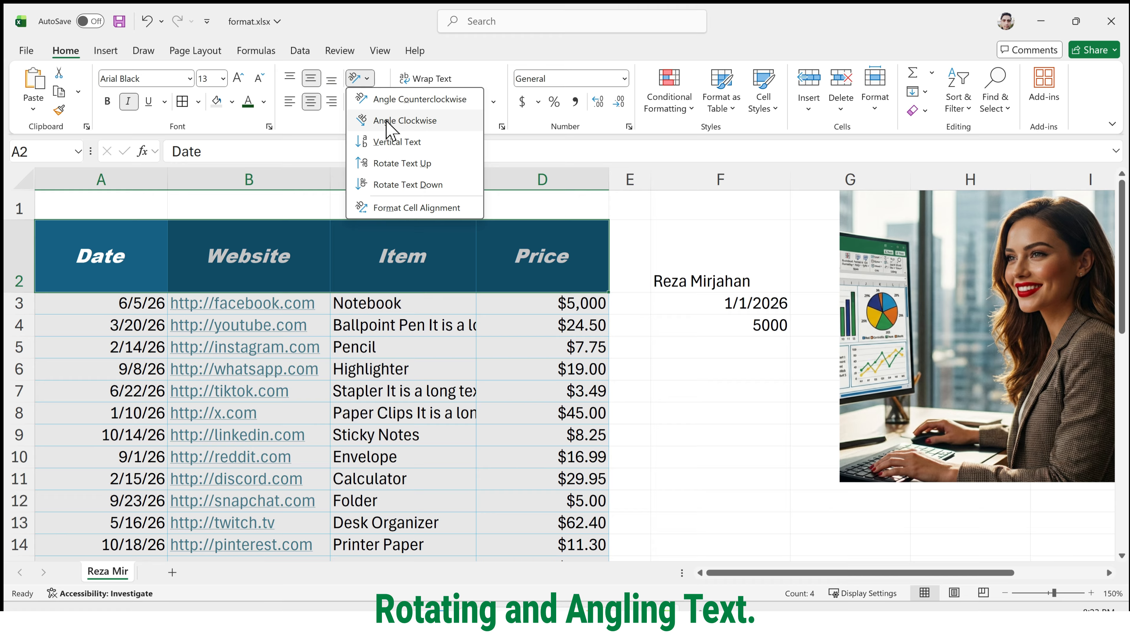
pyautogui.click(386, 121)
pyautogui.click(372, 79)
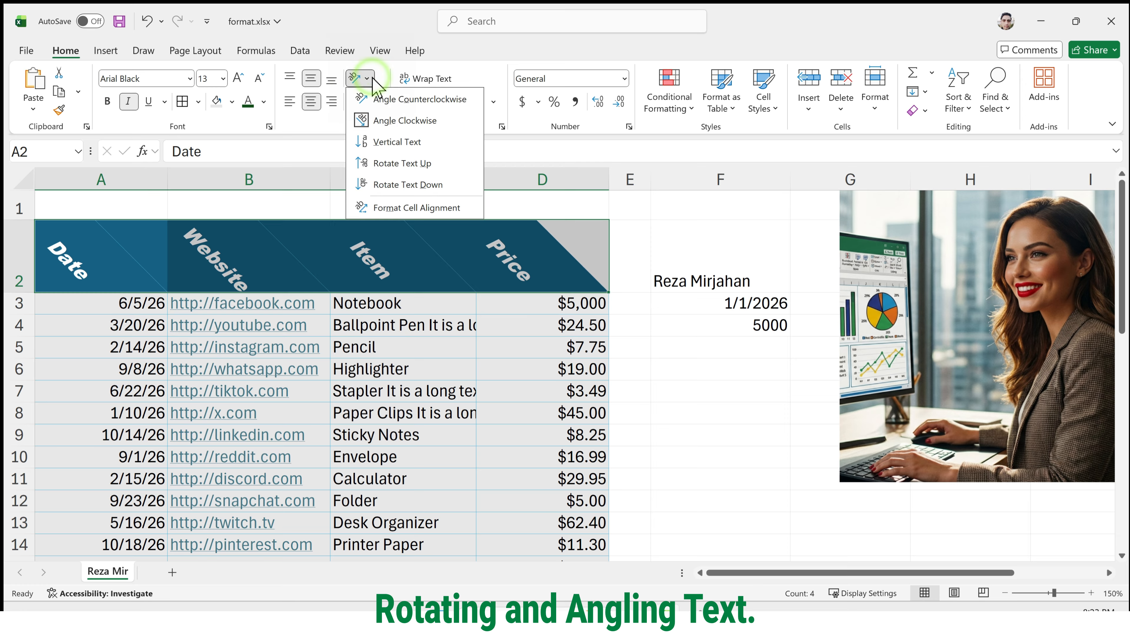
pyautogui.click(383, 100)
# Try the Rotate Text Up orientation on the headers in A2:D2, then return them to Angle Counterclockwise.
pyautogui.click(368, 79)
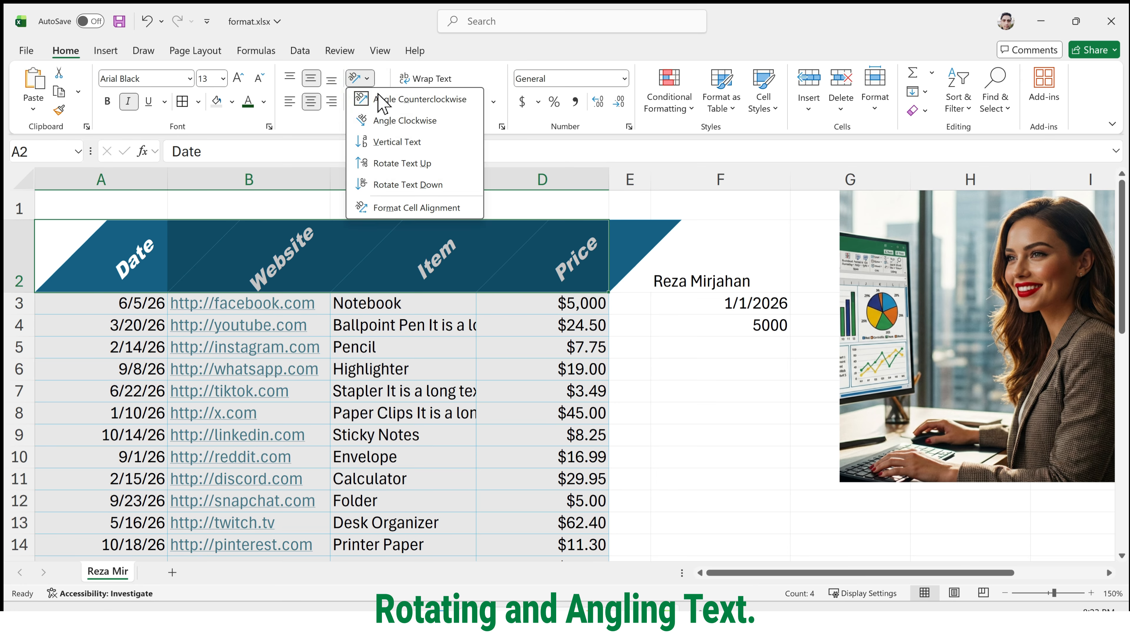
pyautogui.click(424, 163)
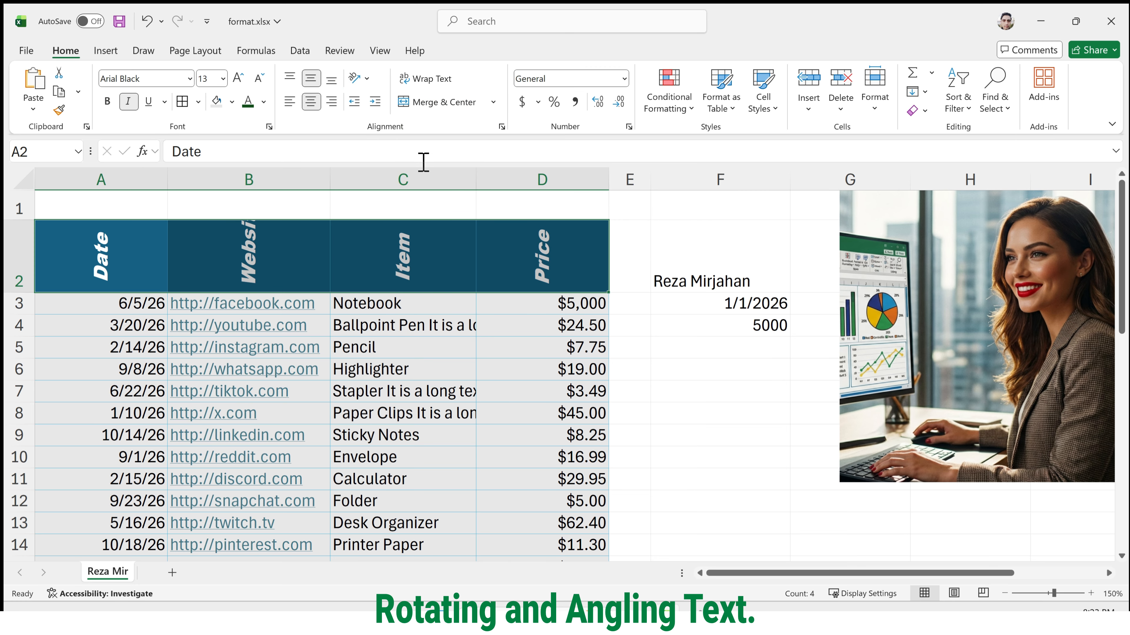
pyautogui.click(367, 80)
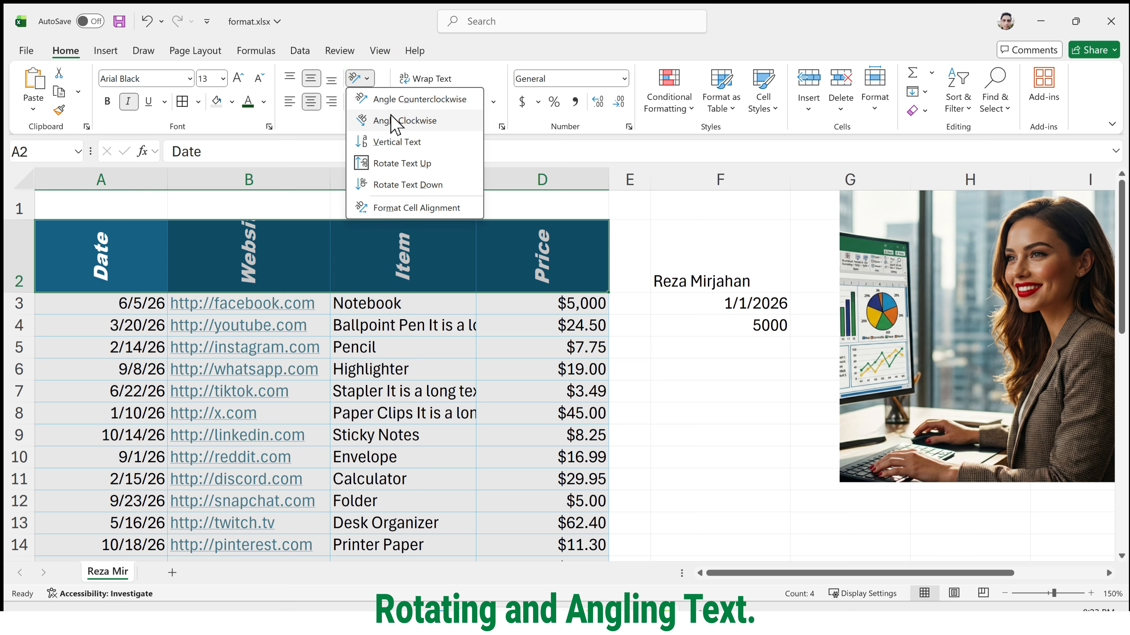
pyautogui.click(403, 104)
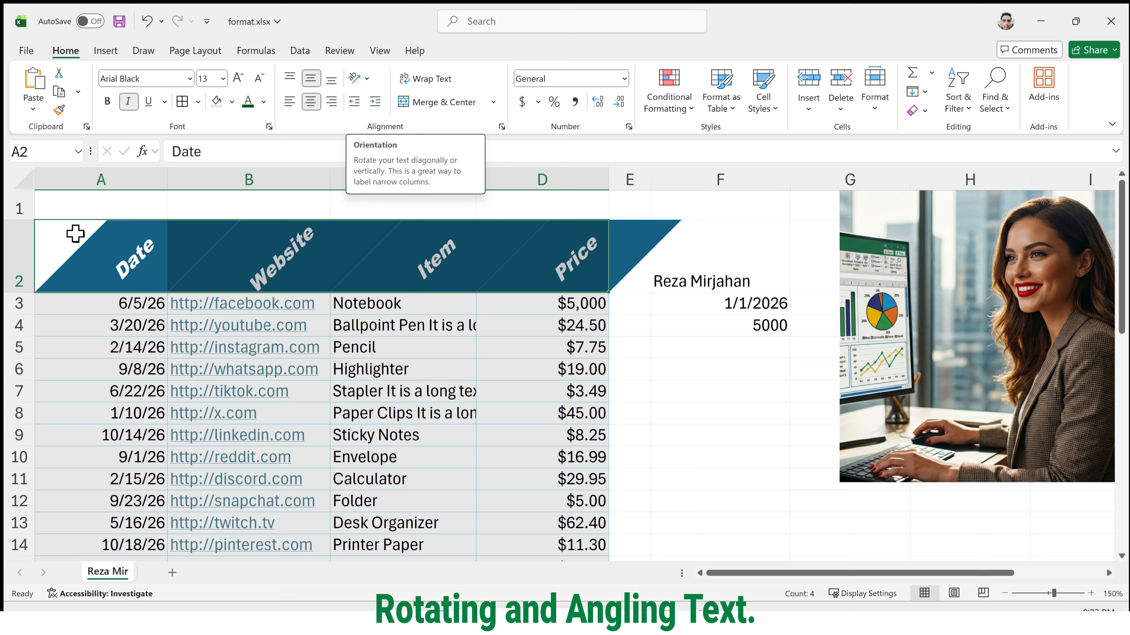
# Reduce the height of row 1 and slightly increase the height of row 2.
pyautogui.moveTo(20, 220); pyautogui.dragTo(22, 204)
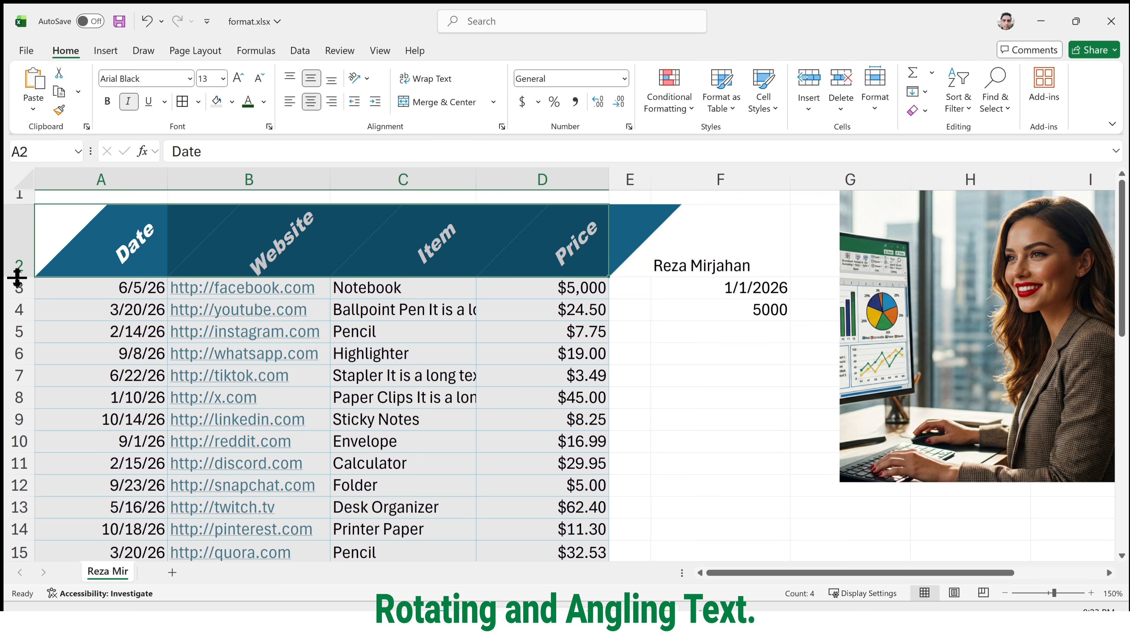
pyautogui.moveTo(7, 279); pyautogui.dragTo(7, 285)
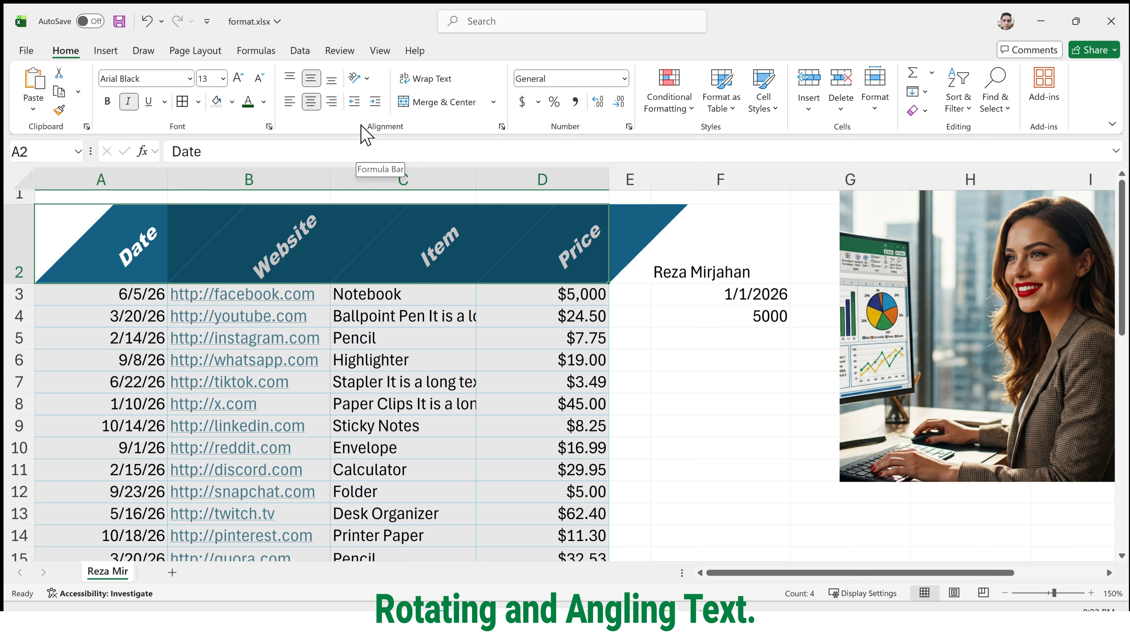
# Set the text orientation of the header cells A2:D2 to 30 degrees using the cell alignment settings.
pyautogui.click(367, 79)
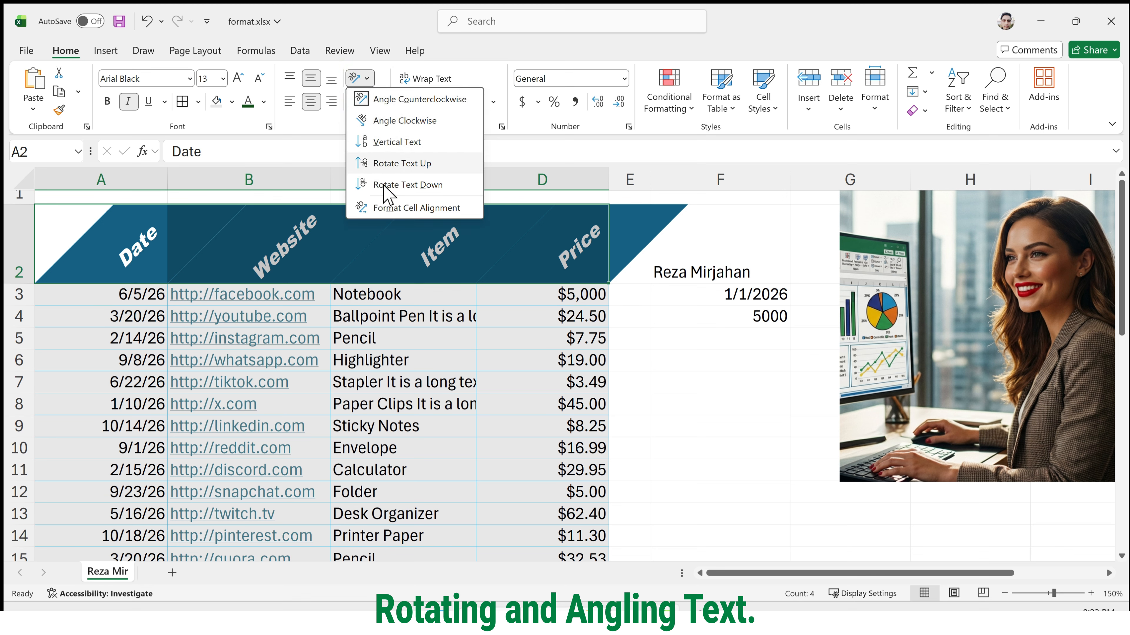
pyautogui.click(397, 209)
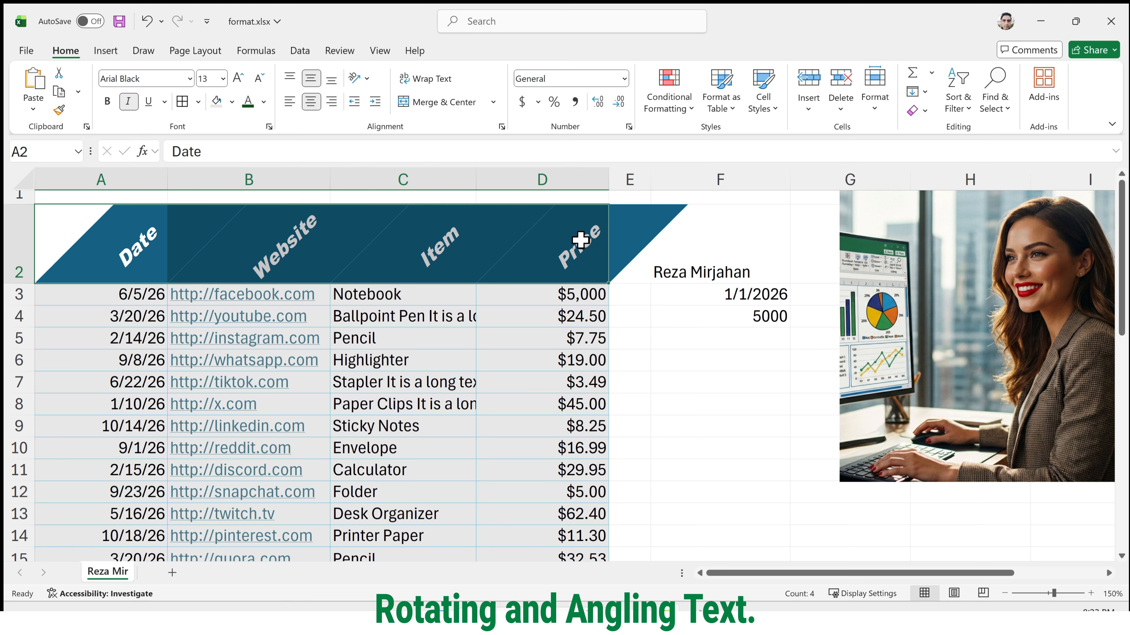
pyautogui.moveTo(632, 285); pyautogui.dragTo(639, 294)
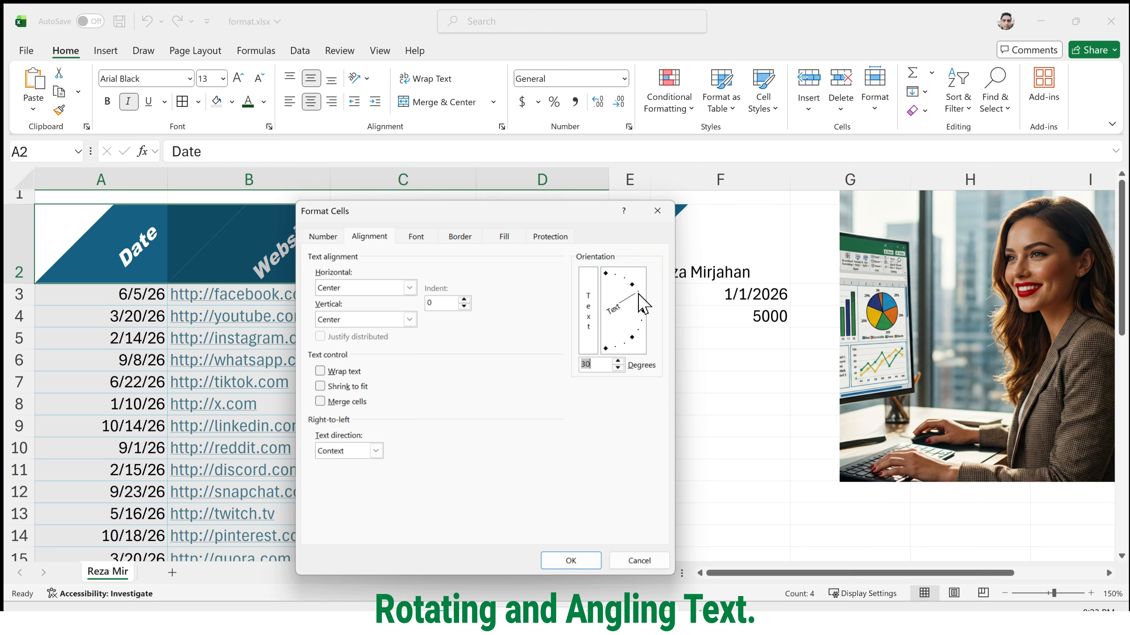
pyautogui.click(568, 561)
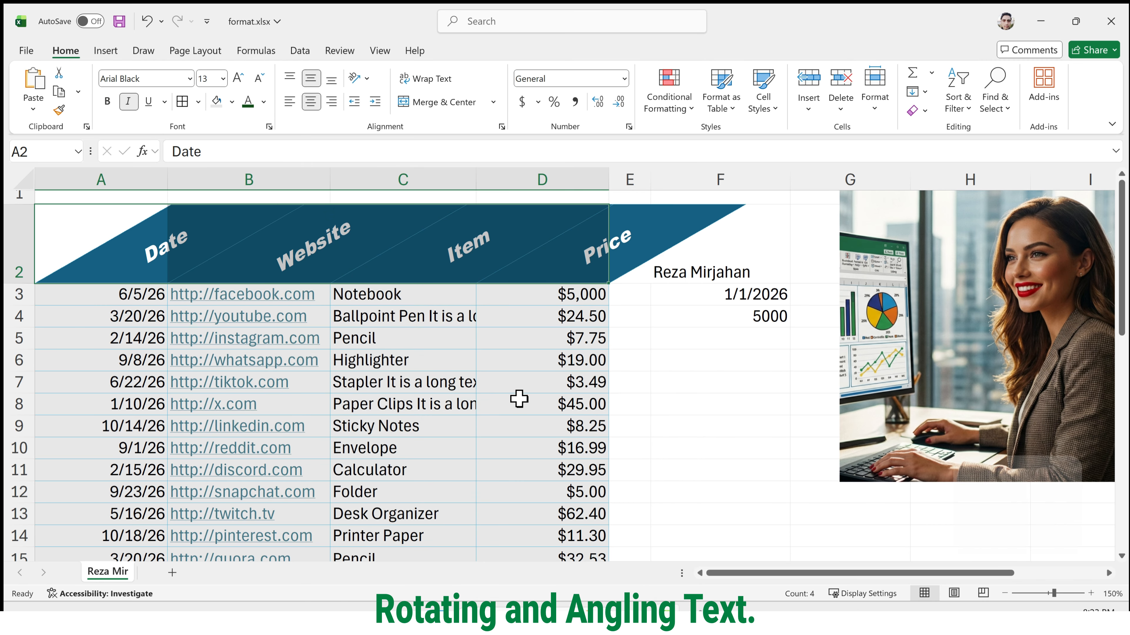
# Undo the header text rotations and the height changes to rows 1 and 2.
pyautogui.hotkey('ctrl', 'z')
pyautogui.hotkey('ctrl', 'z')
pyautogui.hotkey('ctrl', 'z')
pyautogui.hotkey('ctrl', 'z')
pyautogui.hotkey('ctrl', 'z')
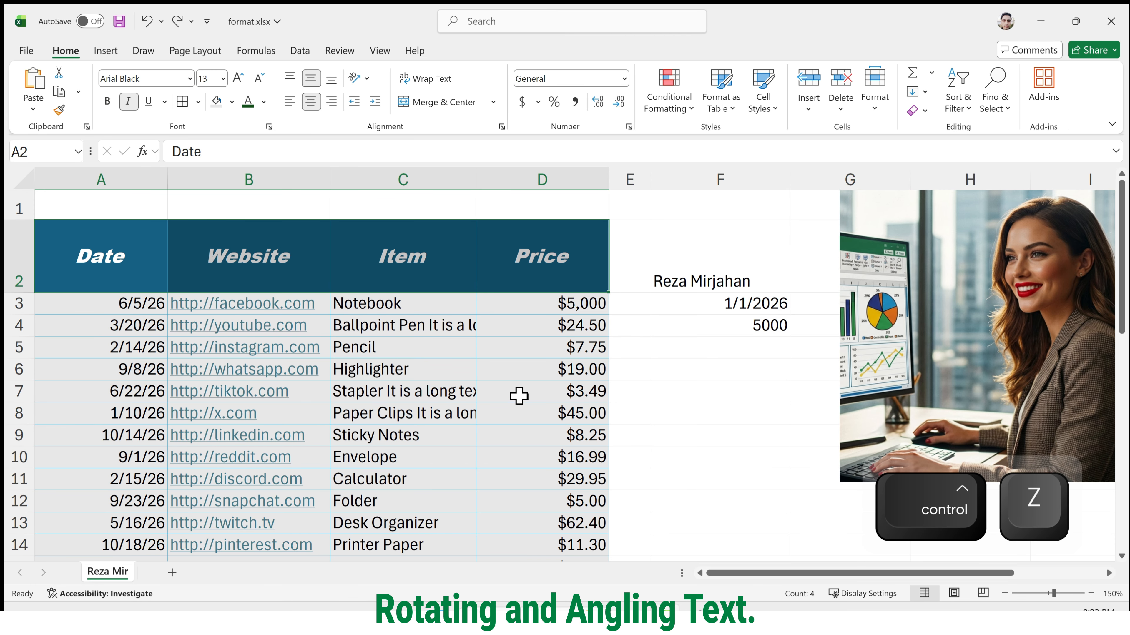
# Indent the Pencil entry in C5 by several levels, then decrease its indent by two levels.
pyautogui.scroll(-2, 491, 379)
pyautogui.scroll(1, 491, 379)
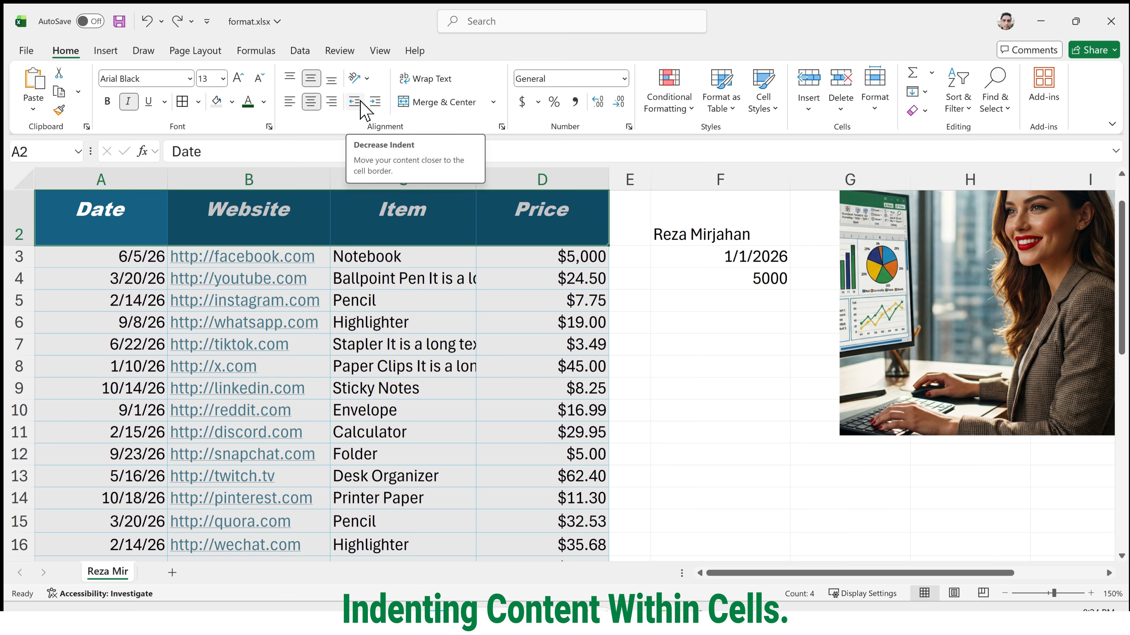
pyautogui.click(354, 304)
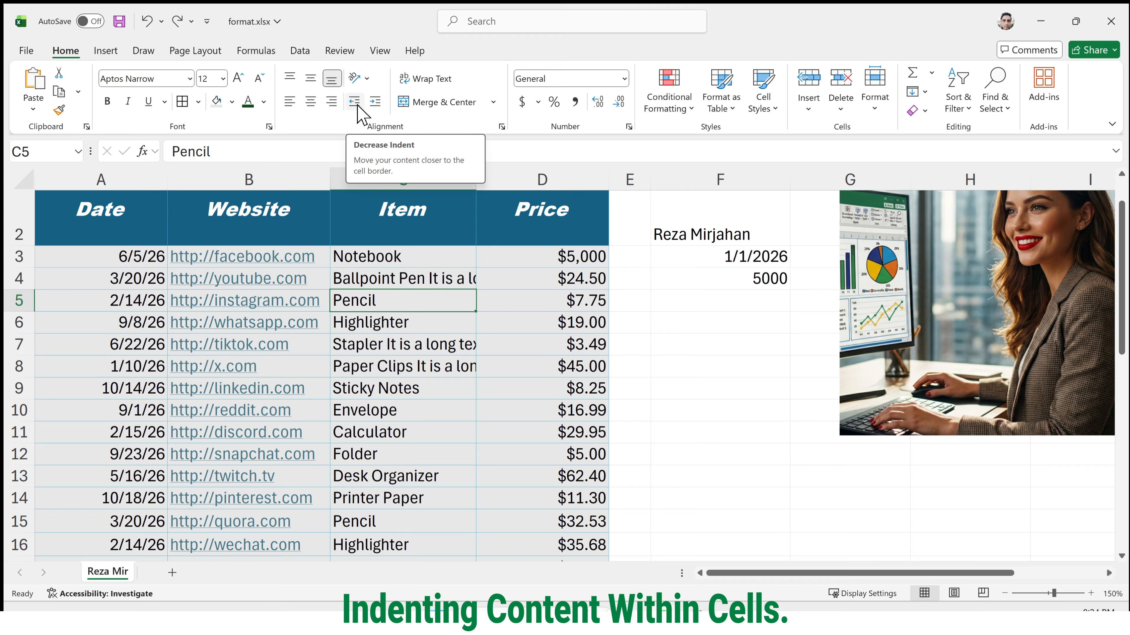
pyautogui.click(374, 102)
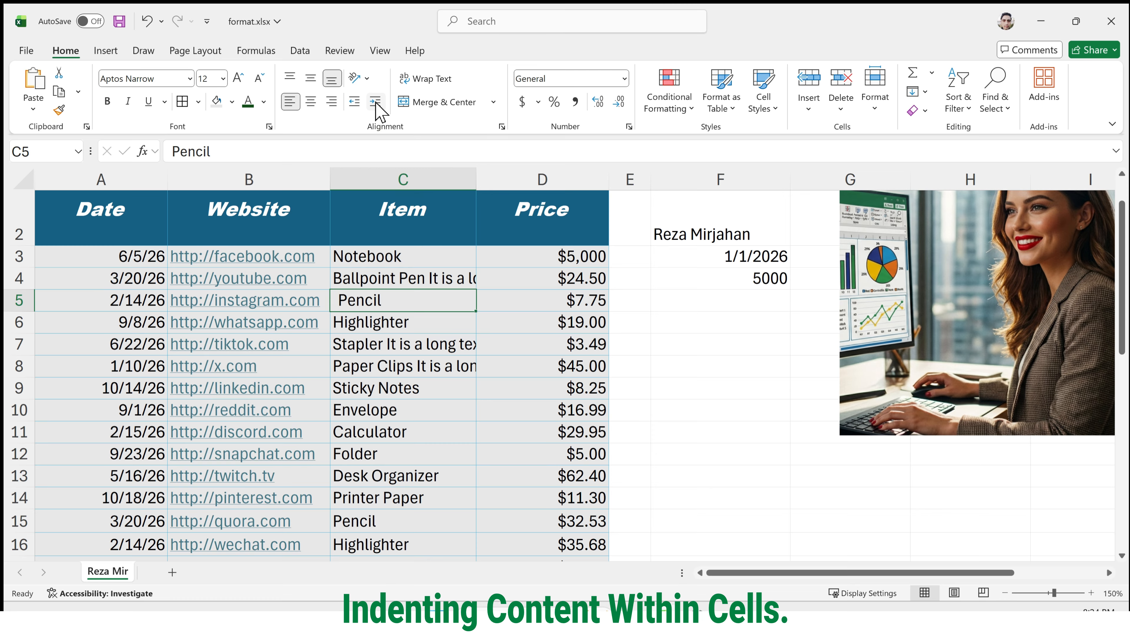
pyautogui.click(375, 102)
pyautogui.click(375, 102)
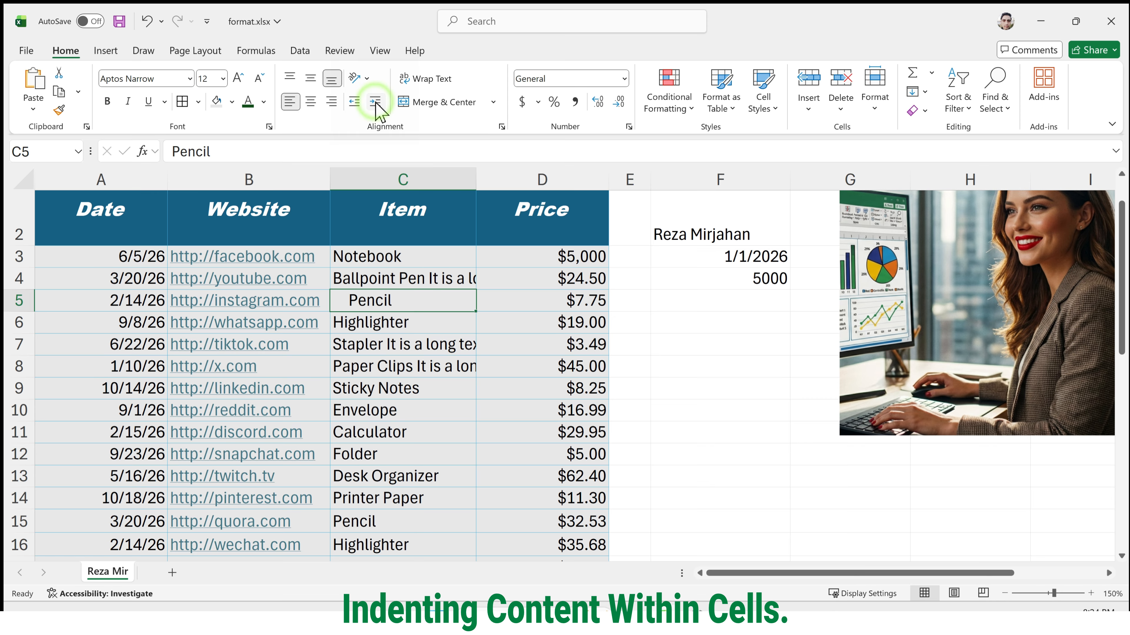
pyautogui.click(354, 101)
pyautogui.click(353, 102)
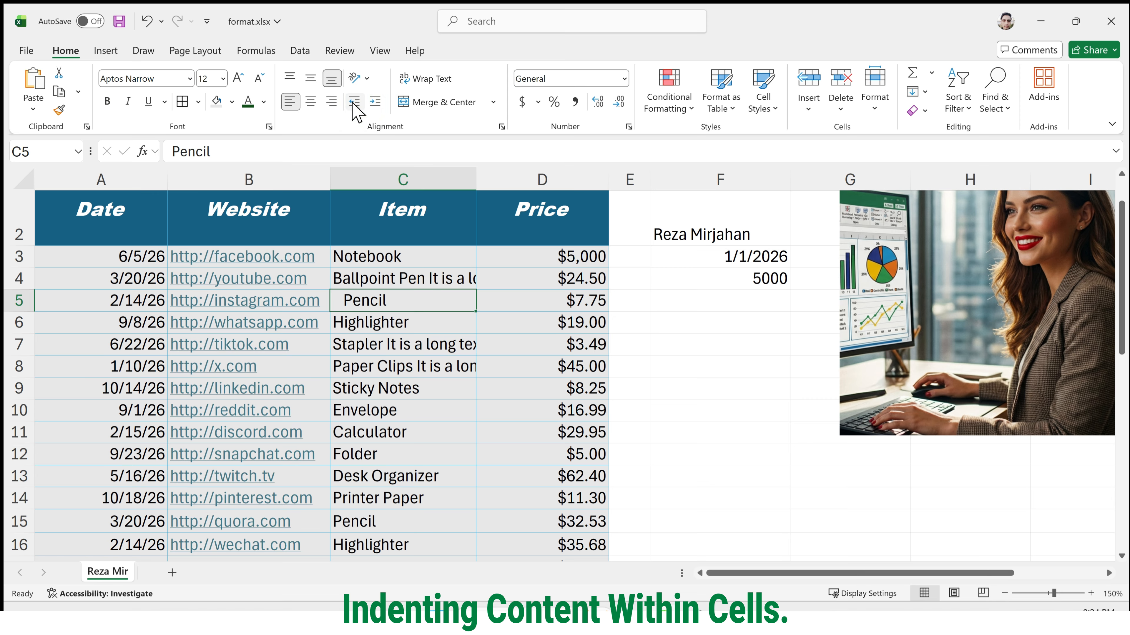
# Indent the items in C6:C8 by two levels, then remove that indent.
pyautogui.moveTo(396, 320); pyautogui.dragTo(396, 369)
pyautogui.click(376, 102)
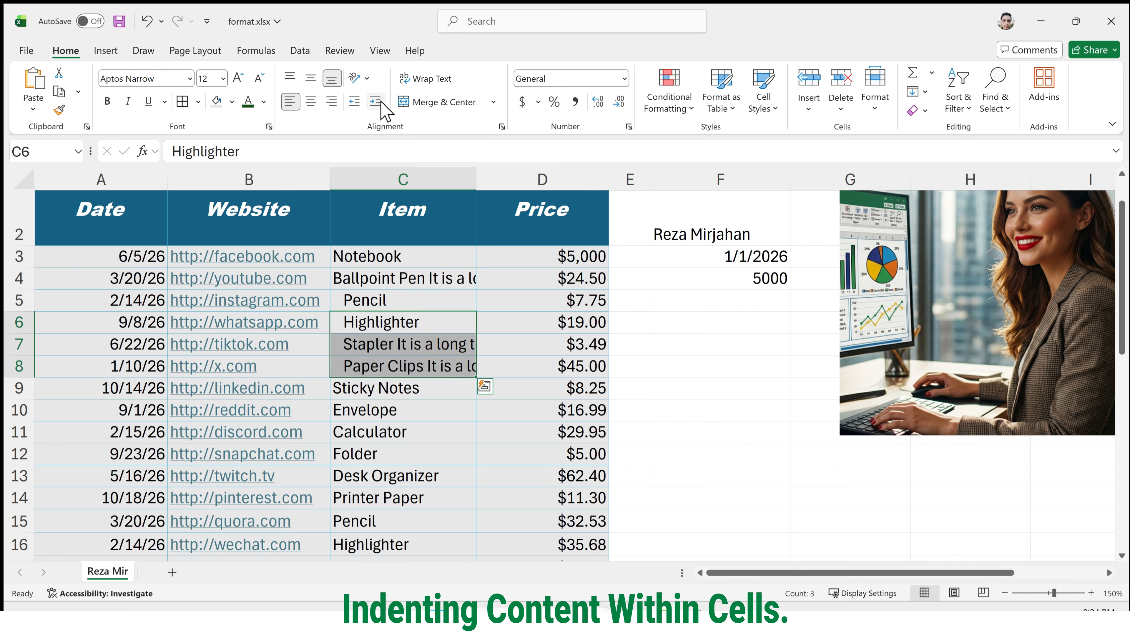
pyautogui.click(355, 103)
# Remove the remaining indent from the Pencil entry in C5.
pyautogui.click(377, 302)
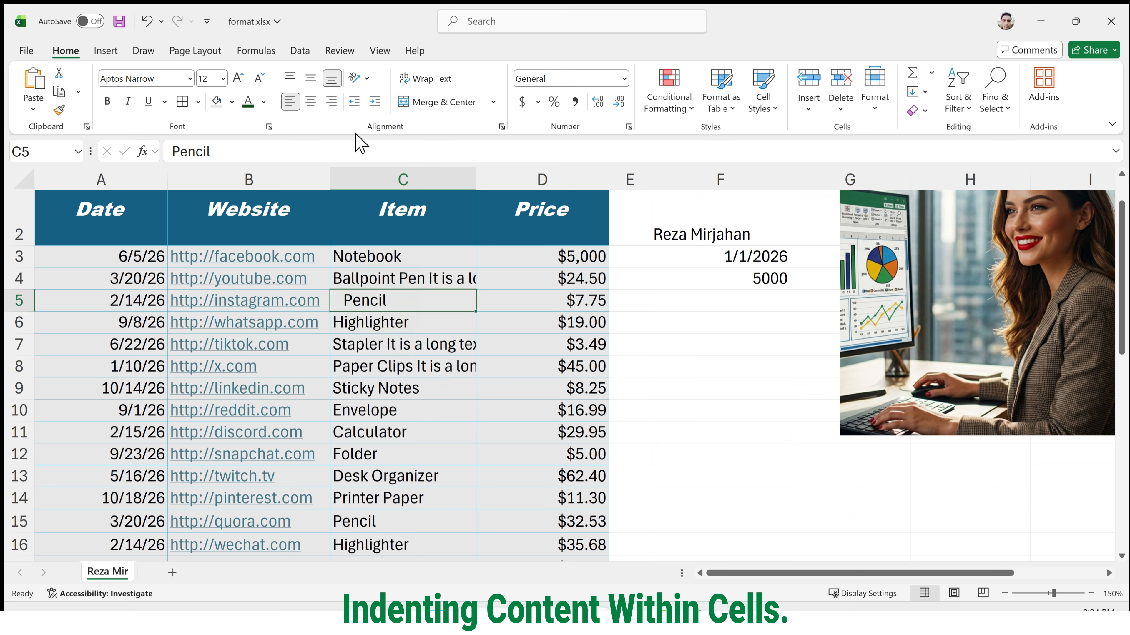
pyautogui.click(354, 103)
pyautogui.click(354, 103)
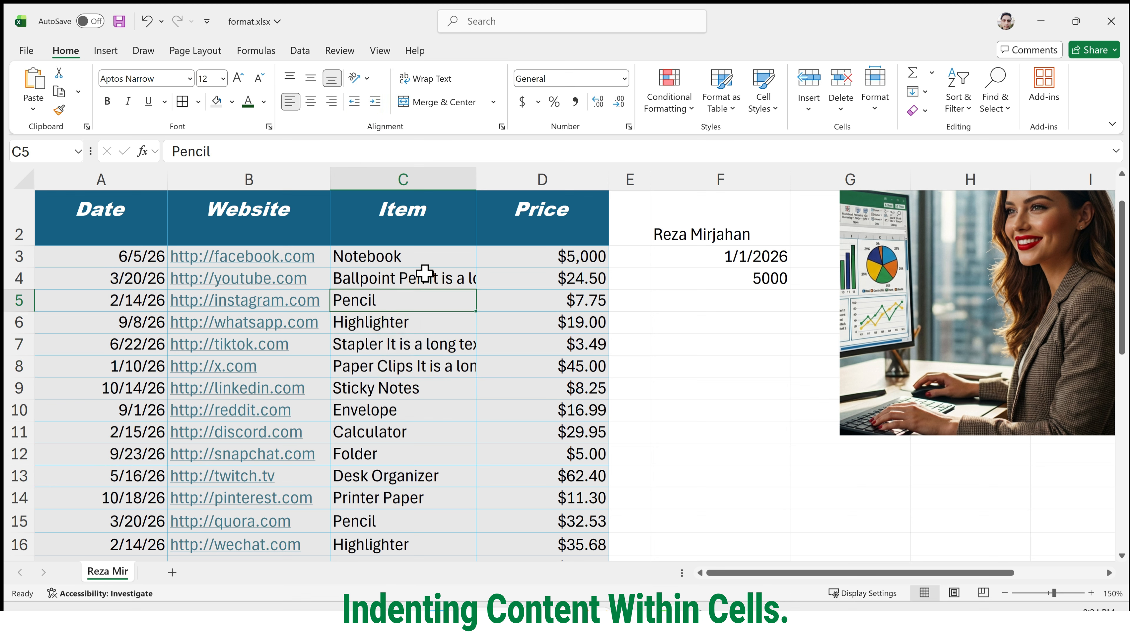
# Narrow the Item column (column C) so the long text in C4 is cut off after "Ballpoint Pen It".
pyautogui.moveTo(424, 288); pyautogui.dragTo(424, 286)
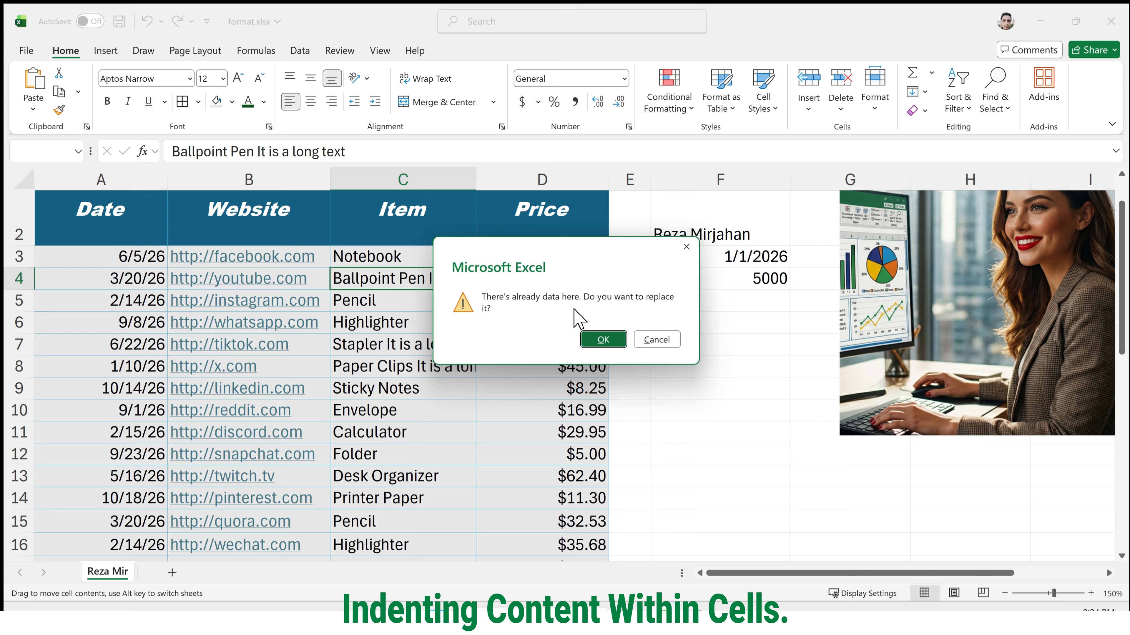
pyautogui.click(654, 339)
pyautogui.click(373, 277)
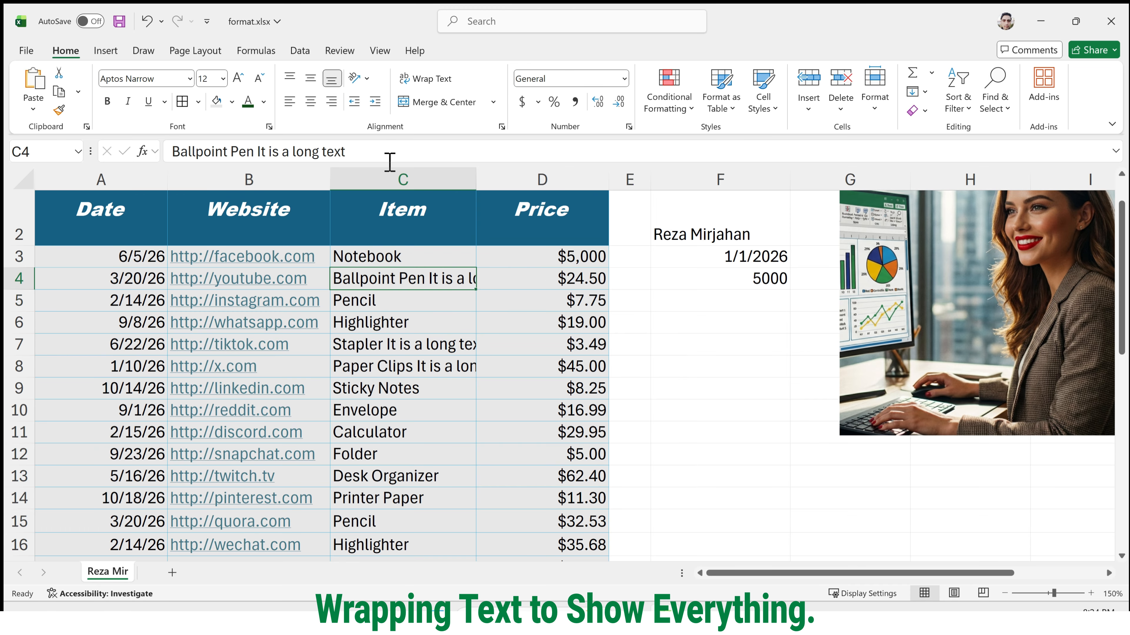
pyautogui.moveTo(475, 180); pyautogui.dragTo(425, 172)
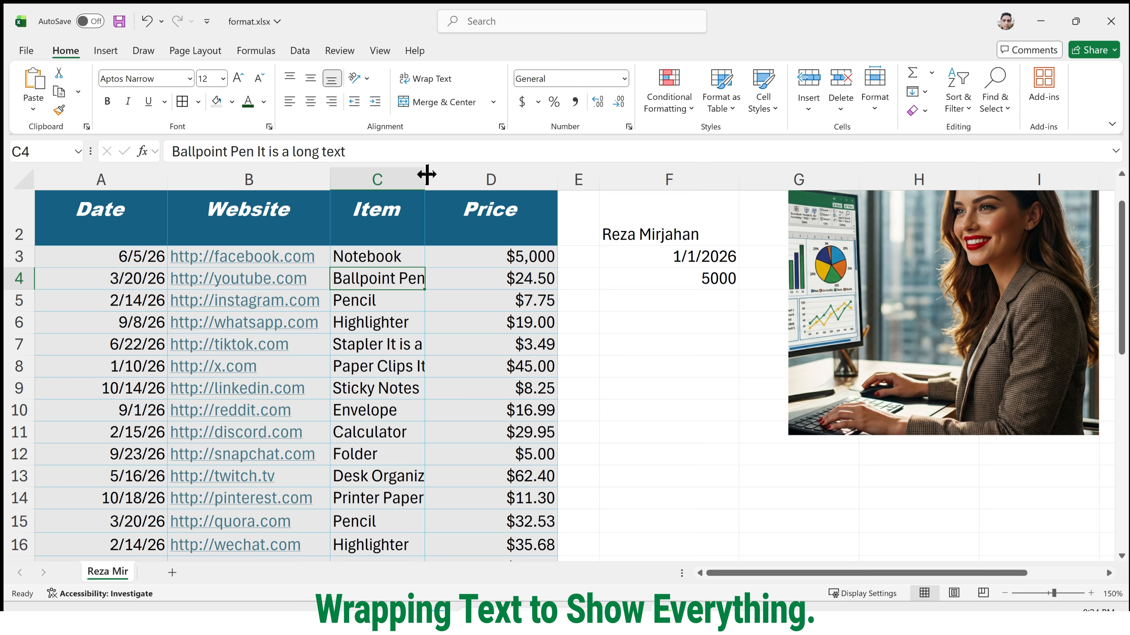
pyautogui.moveTo(426, 175); pyautogui.dragTo(439, 177)
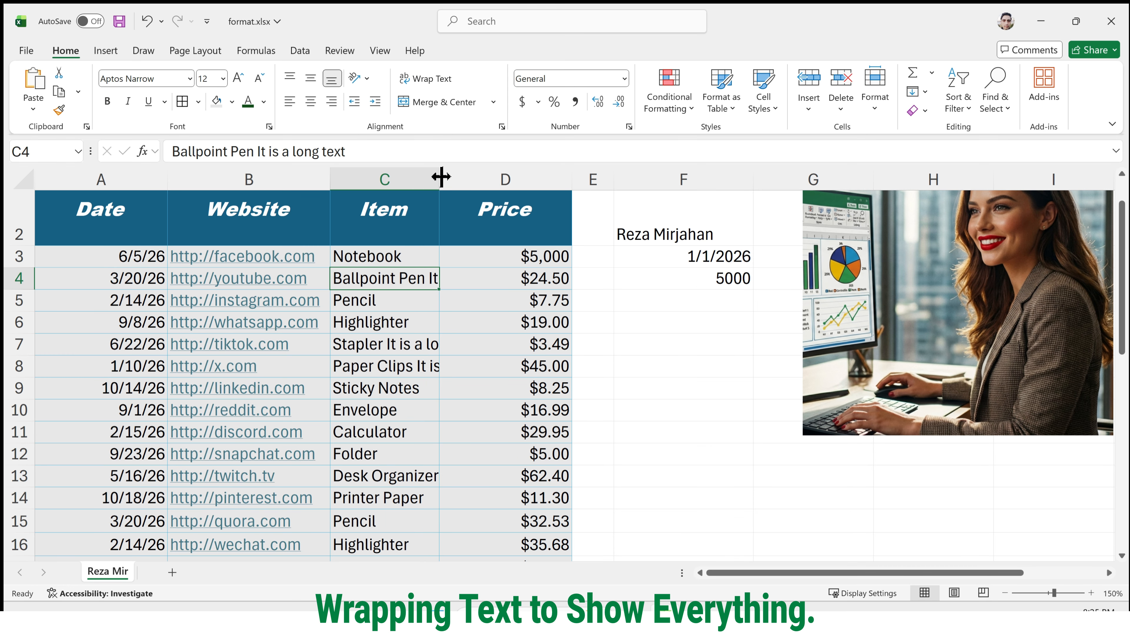
# Wrap the text in C4:C8 and increase the height of row 4 to fit two lines of text.
pyautogui.click(382, 339)
pyautogui.moveTo(383, 280); pyautogui.dragTo(391, 362)
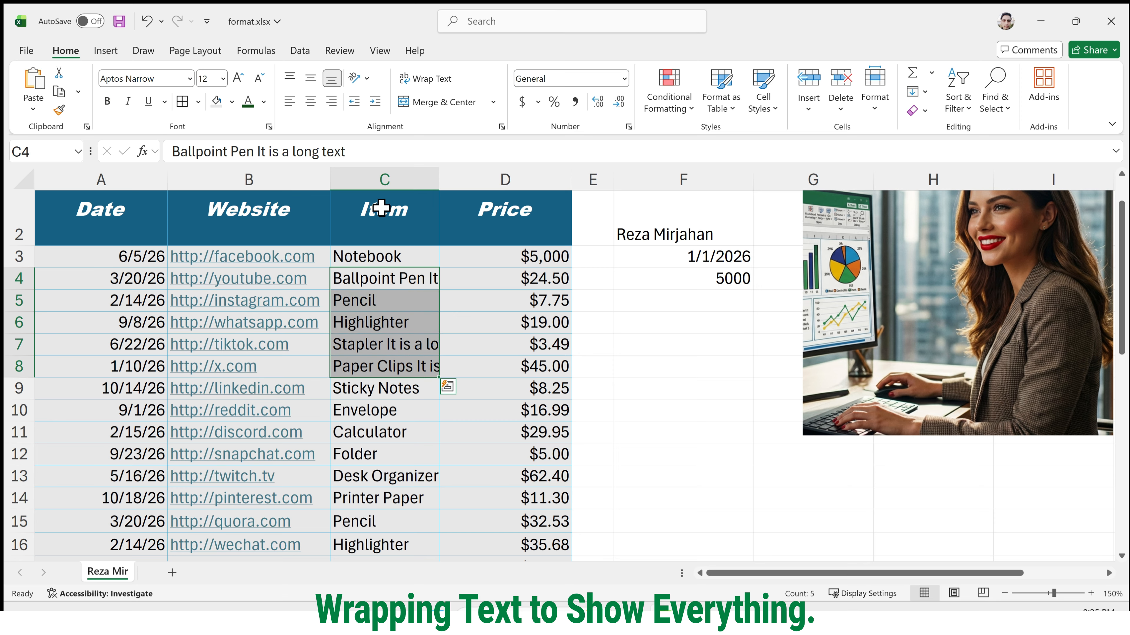
pyautogui.click(430, 83)
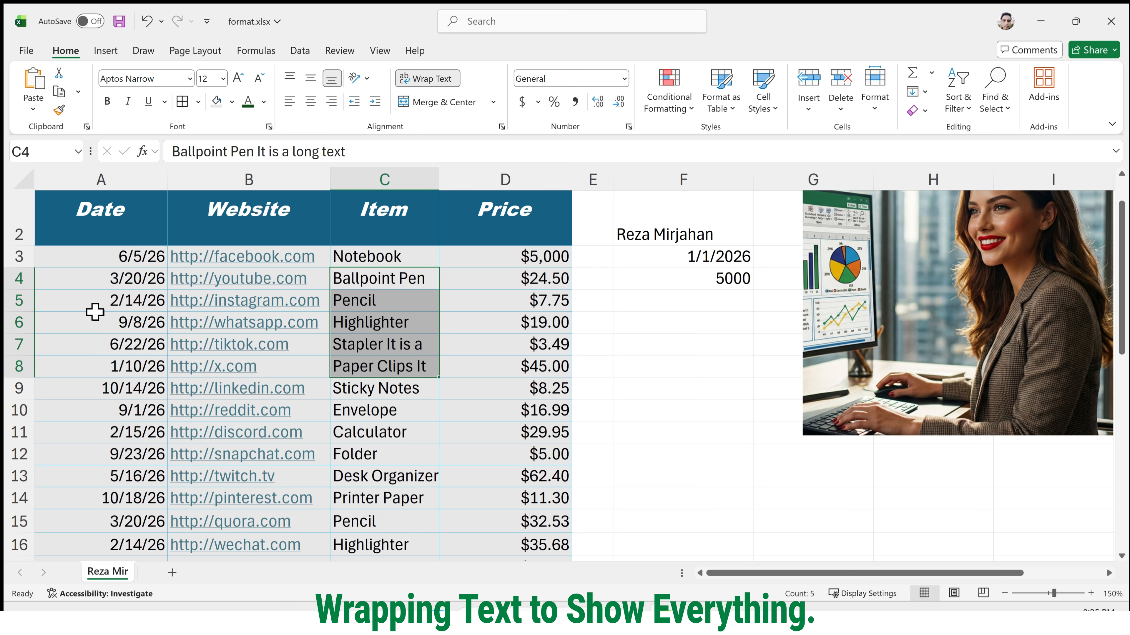
pyautogui.moveTo(18, 290); pyautogui.dragTo(18, 320)
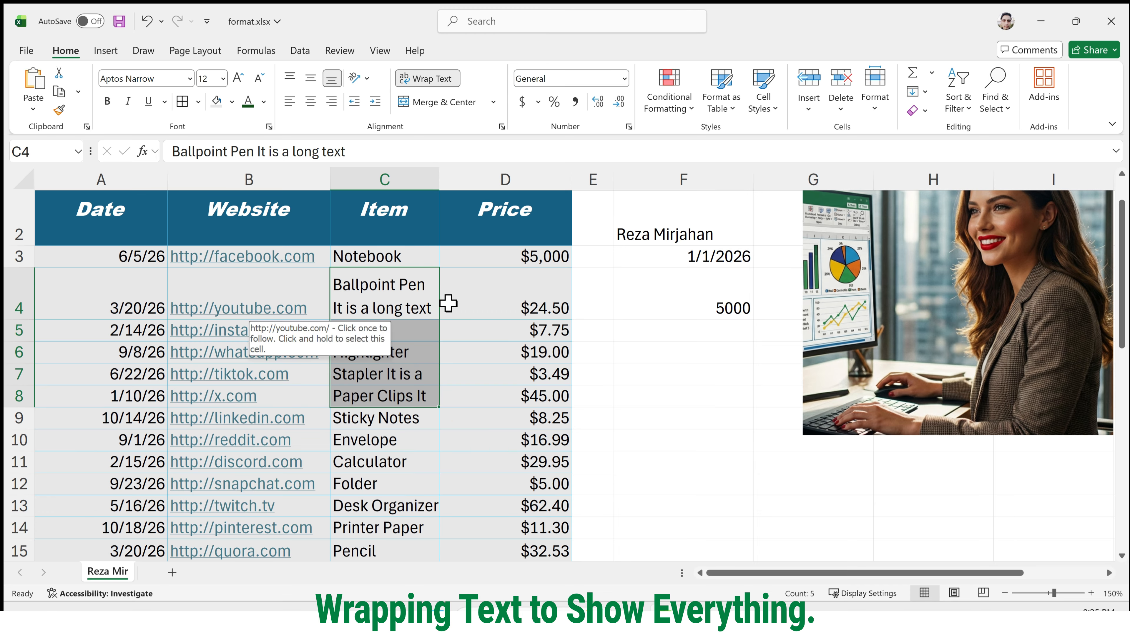
# Turn off text wrapping in C4 and reduce the height of row 4 to fit a single line.
pyautogui.click(433, 305)
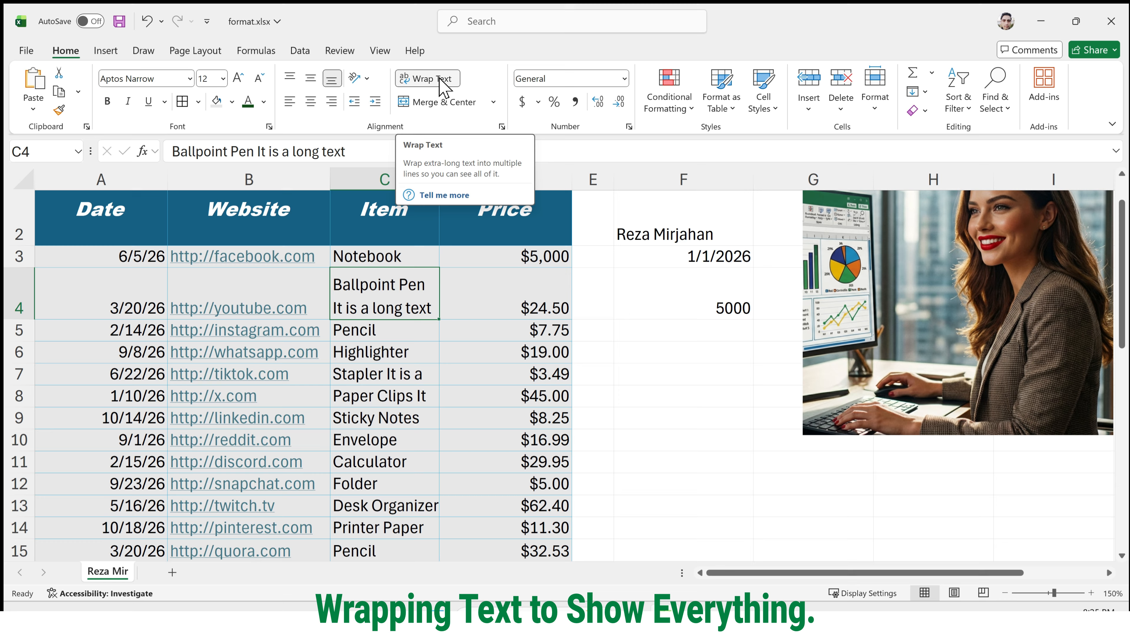
pyautogui.click(440, 84)
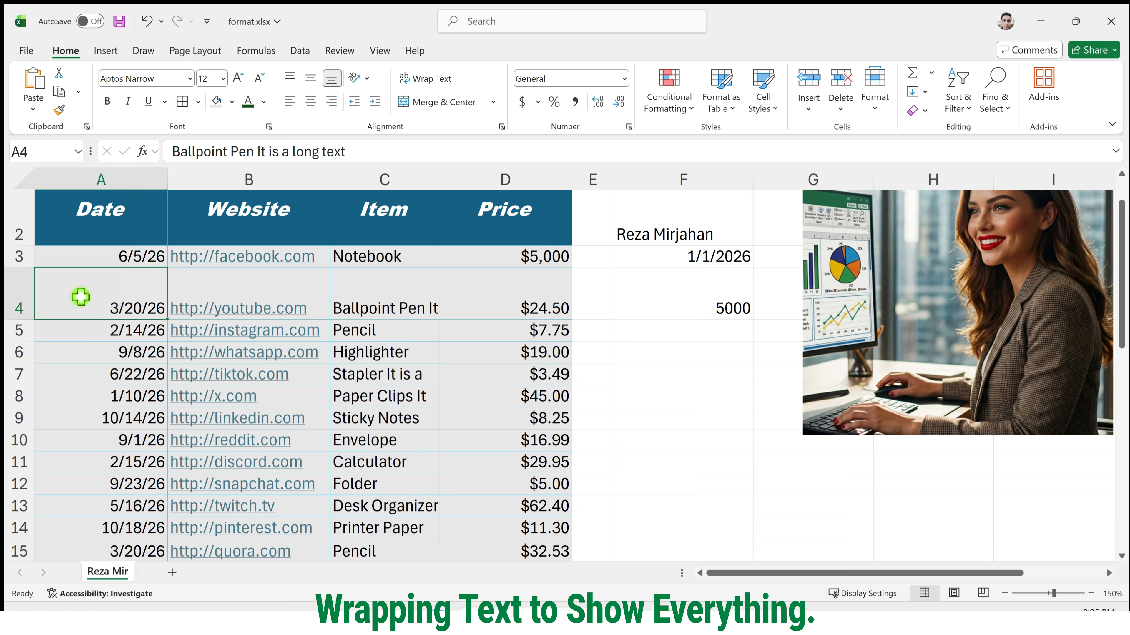
pyautogui.moveTo(80, 295); pyautogui.dragTo(492, 286)
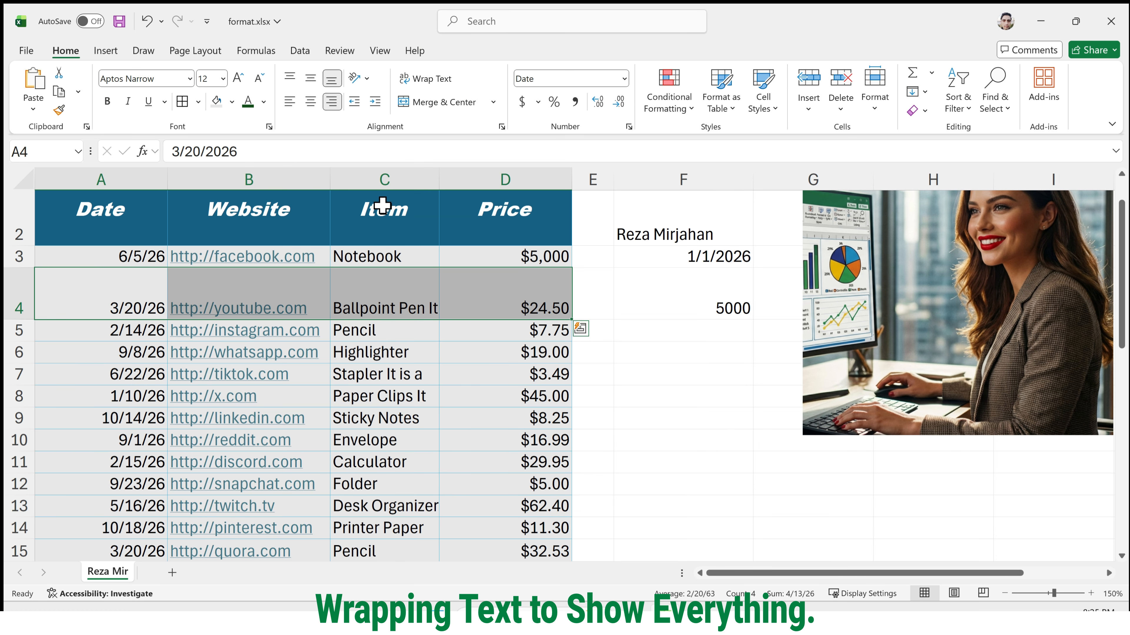
pyautogui.moveTo(4, 320); pyautogui.dragTo(6, 295)
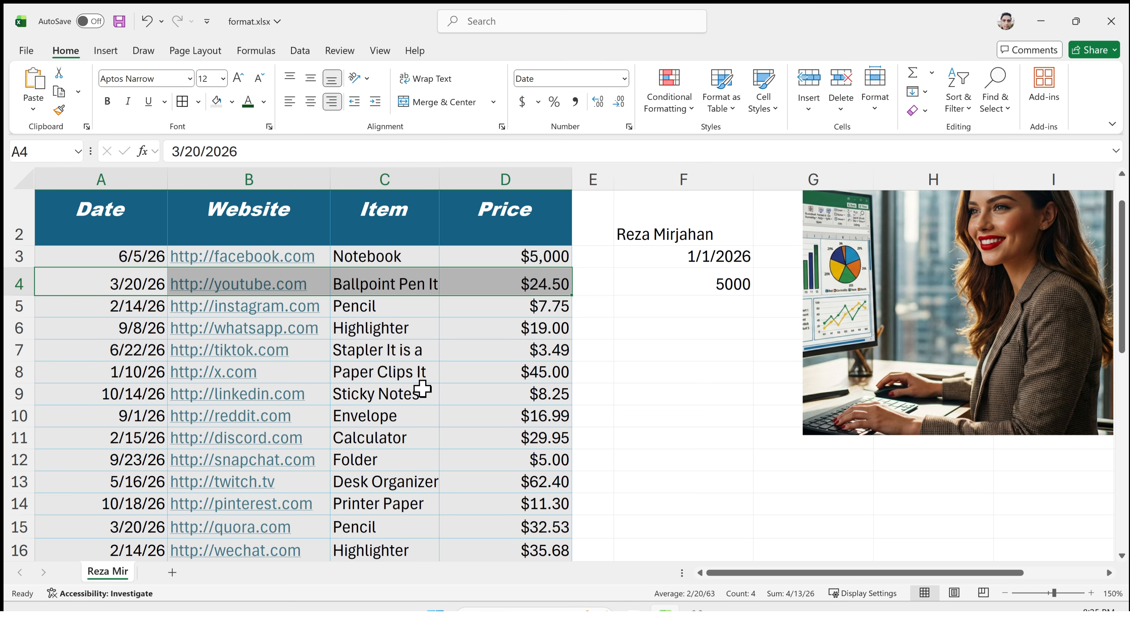
# Insert a manual line break before "Alignment in Excel?" in the text of cell C18.
pyautogui.scroll(-1, 408, 454)
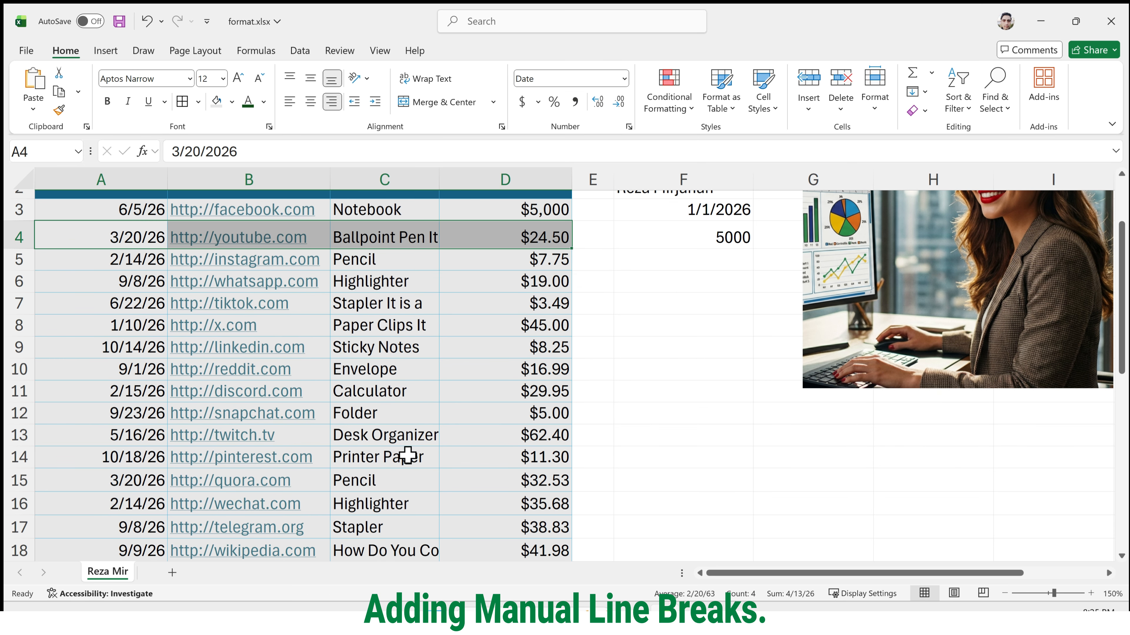
pyautogui.scroll(-1, 407, 455)
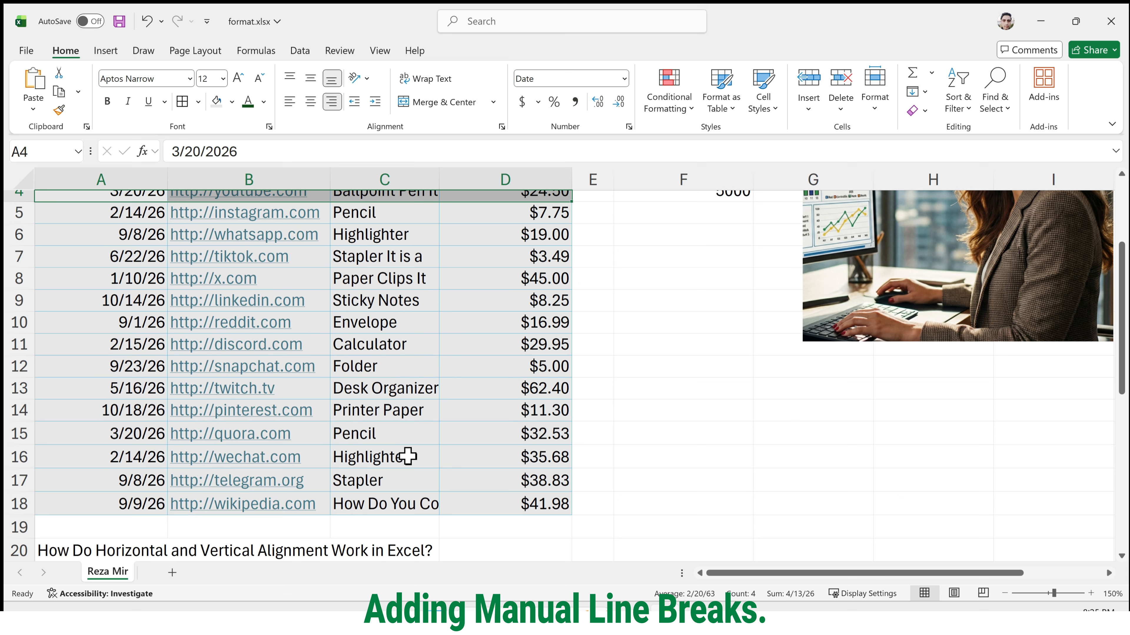
pyautogui.click(420, 505)
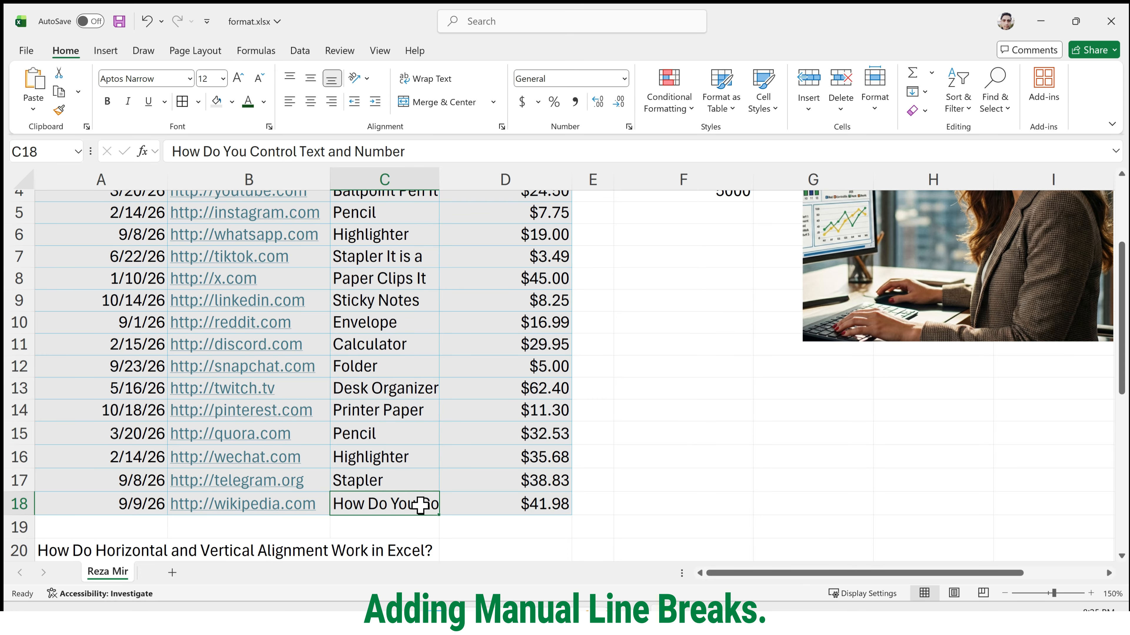
pyautogui.scroll(2, 336, 469)
pyautogui.scroll(-1, 353, 471)
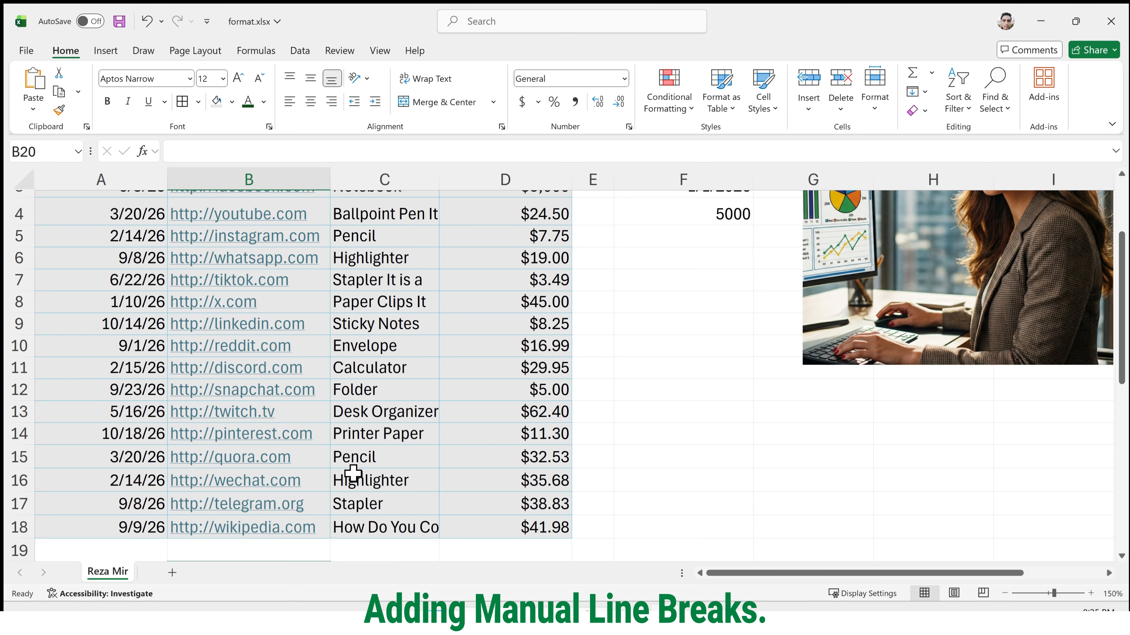
pyautogui.click(402, 534)
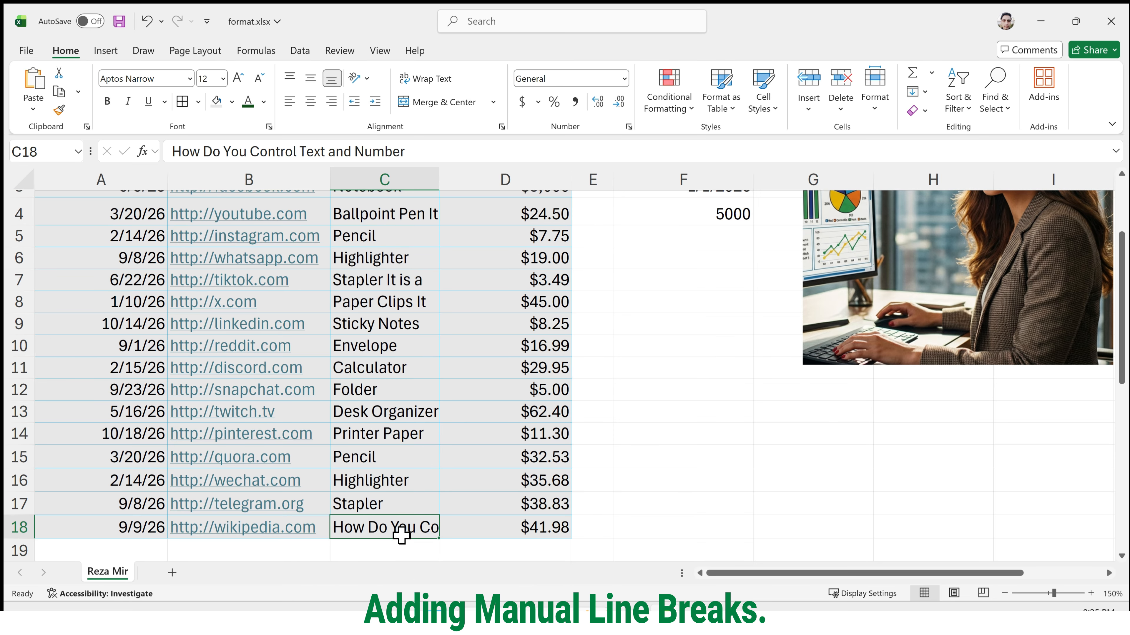
pyautogui.doubleClick(402, 534)
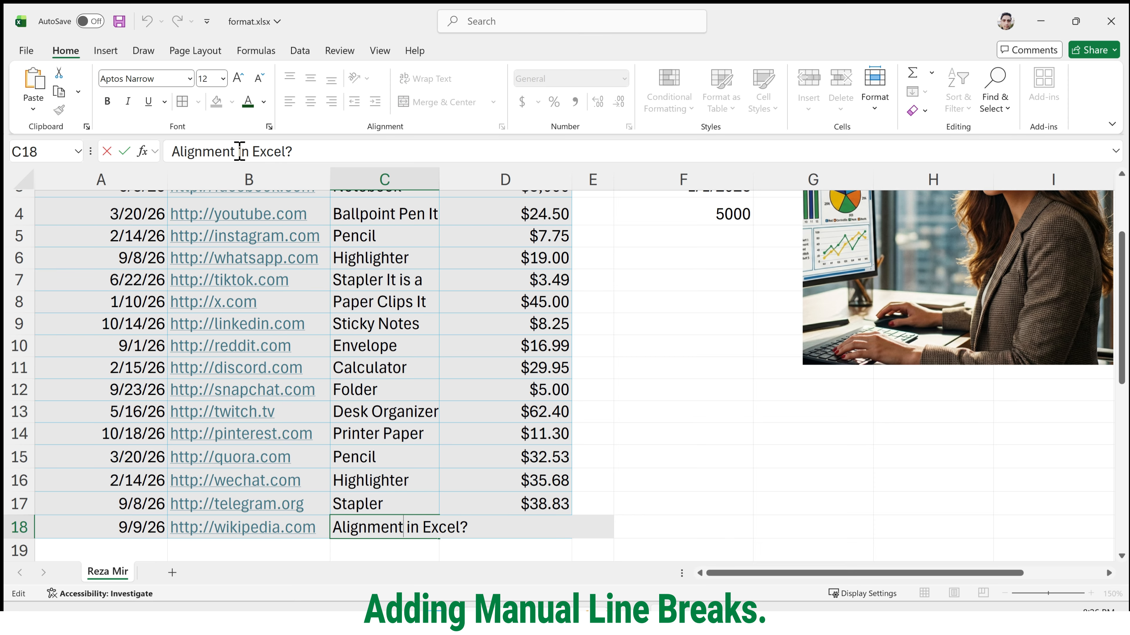
pyautogui.click(336, 527)
pyautogui.hotkey('alt', 'Return')
pyautogui.press('Return')
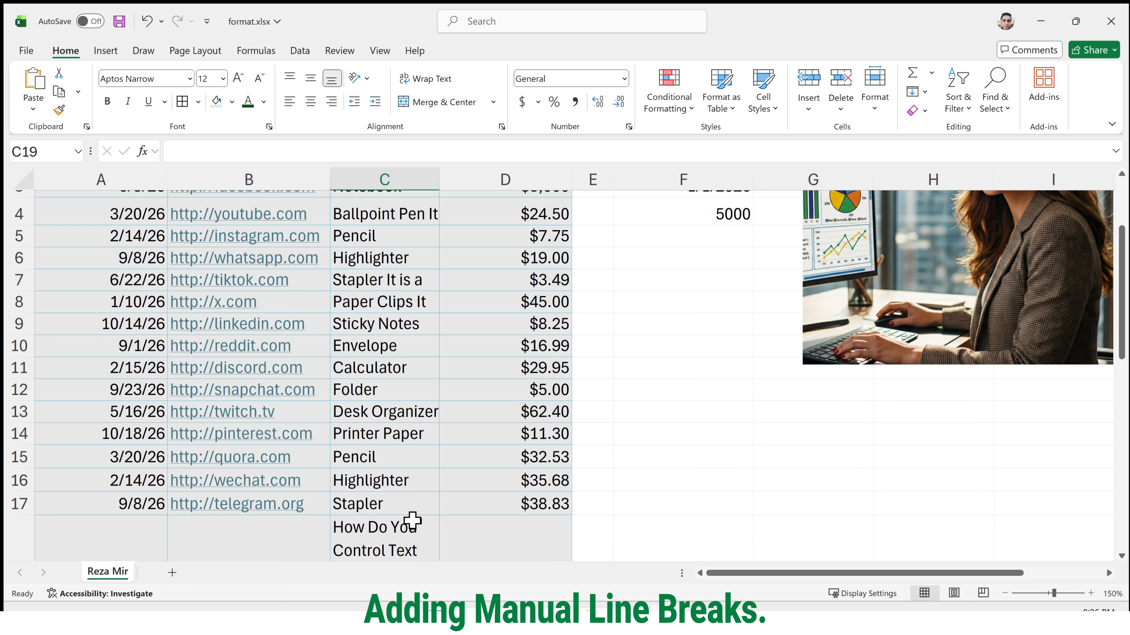
# Turn off text wrapping in C18.
pyautogui.scroll(-1, 419, 507)
pyautogui.scroll(-2, 420, 507)
pyautogui.click(417, 505)
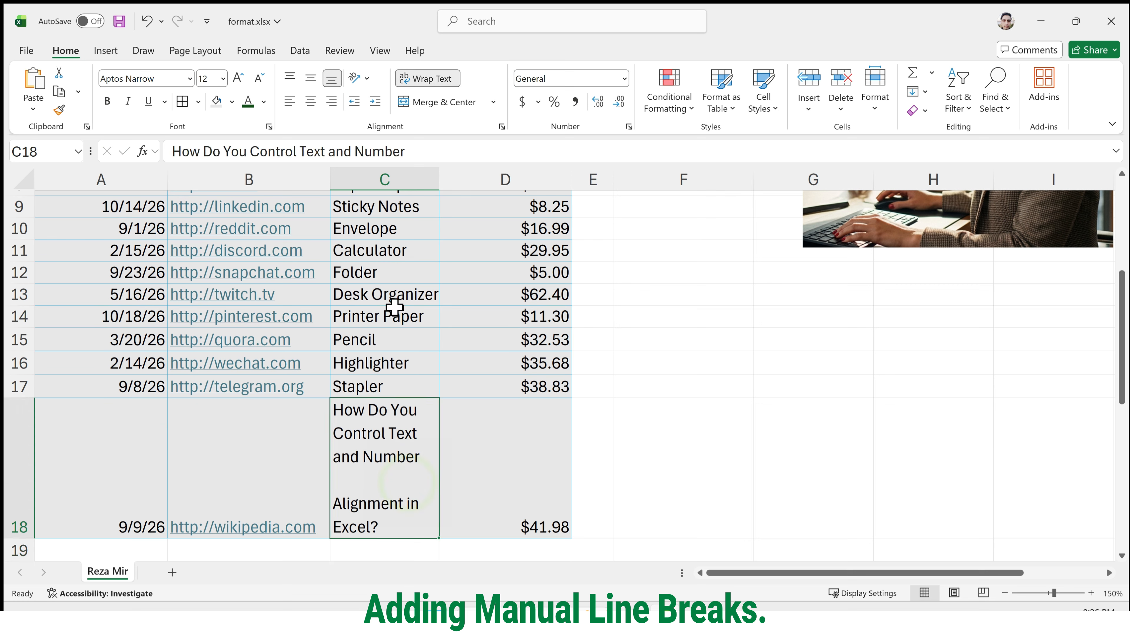
pyautogui.click(438, 80)
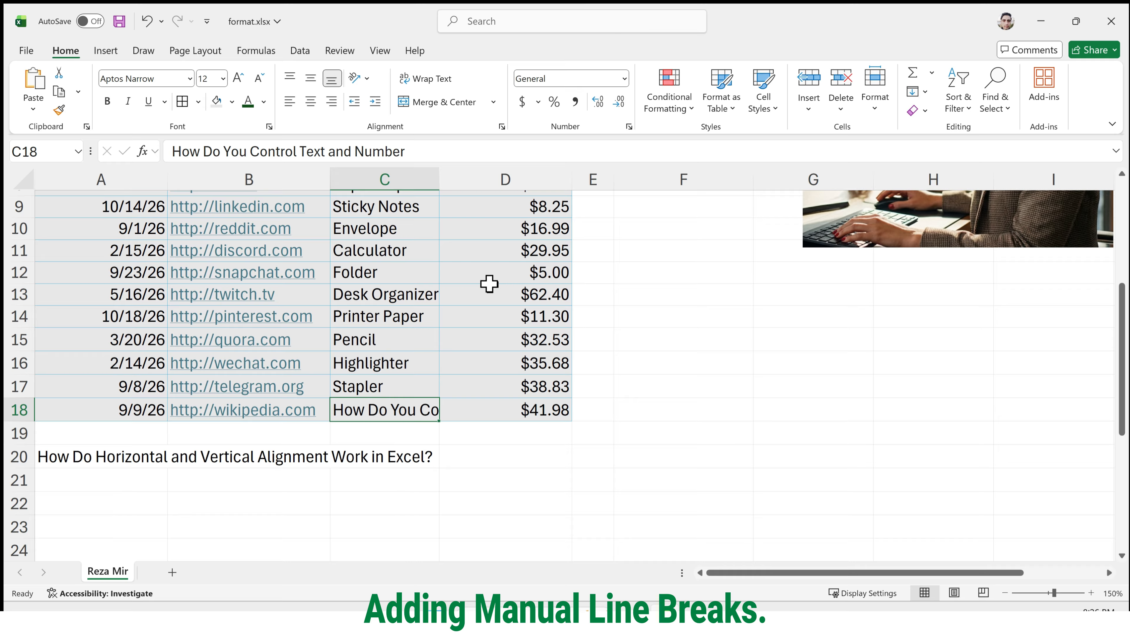
# Center the title text in A20 both vertically and horizontally.
pyautogui.scroll(3, 489, 286)
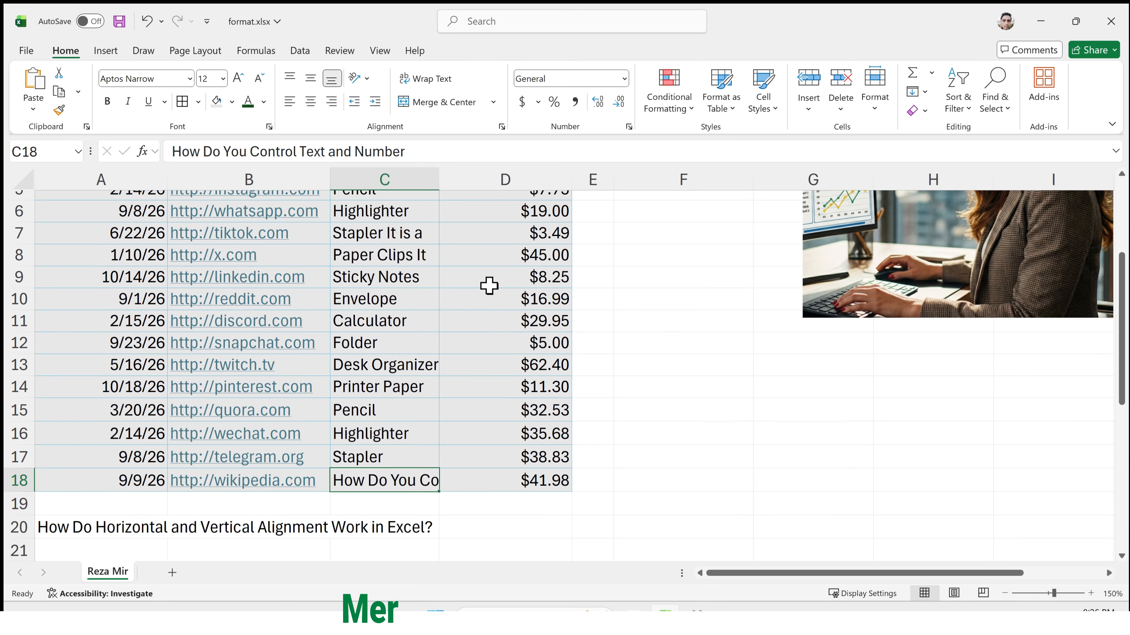
pyautogui.scroll(-2, 488, 286)
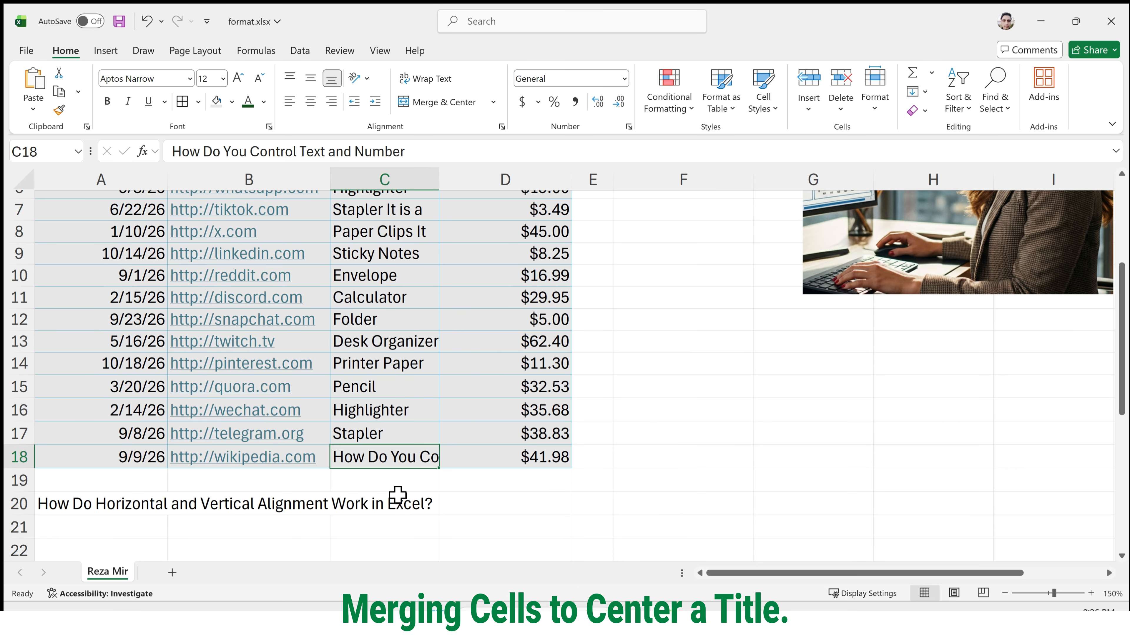
pyautogui.click(321, 504)
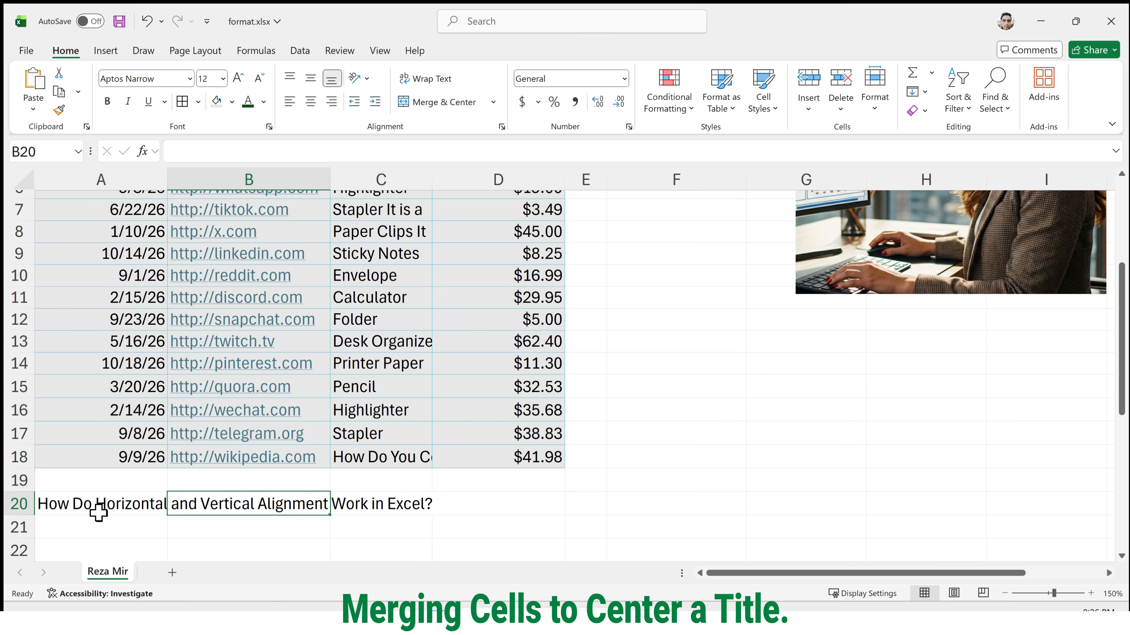
pyautogui.moveTo(99, 512); pyautogui.dragTo(129, 493)
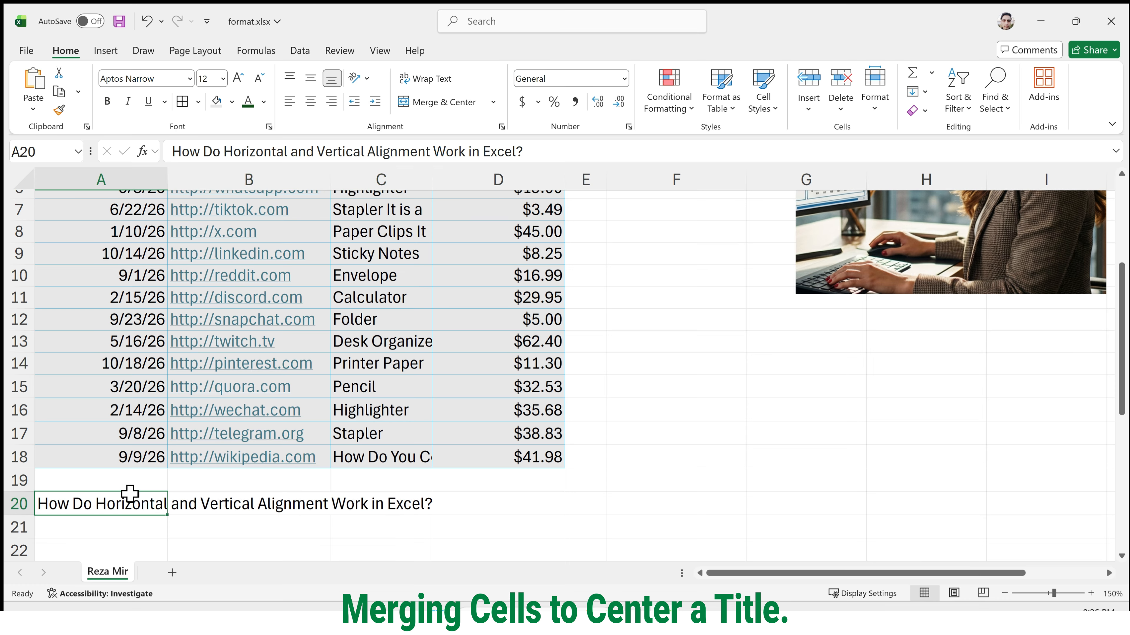
pyautogui.click(311, 78)
pyautogui.click(311, 103)
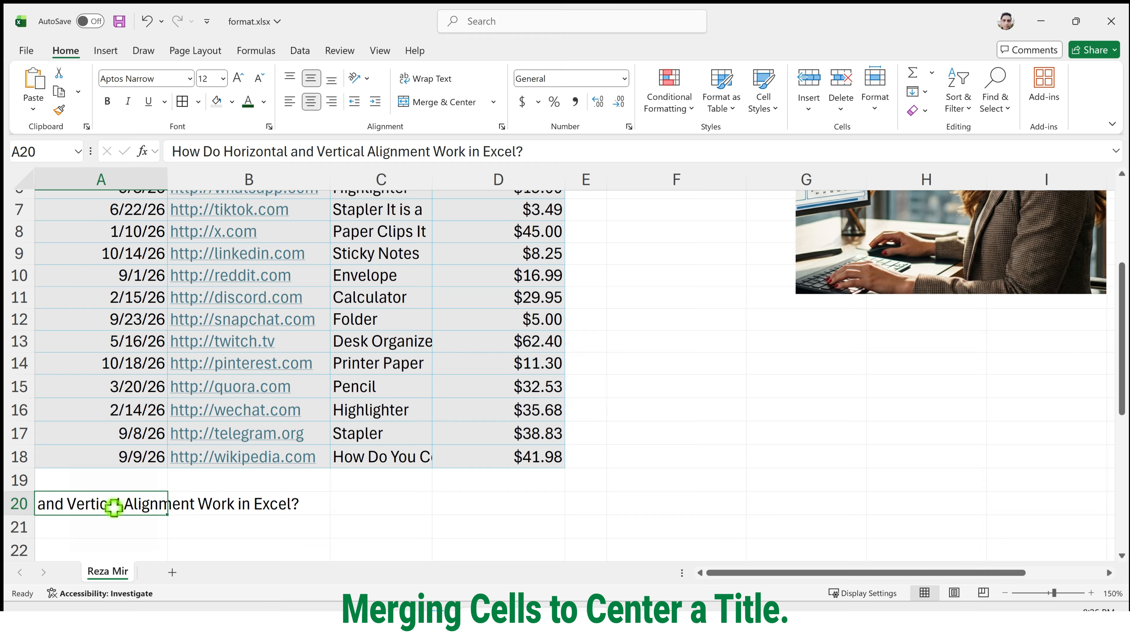
# Merge and center the title across A20:D20.
pyautogui.moveTo(112, 507); pyautogui.dragTo(476, 508)
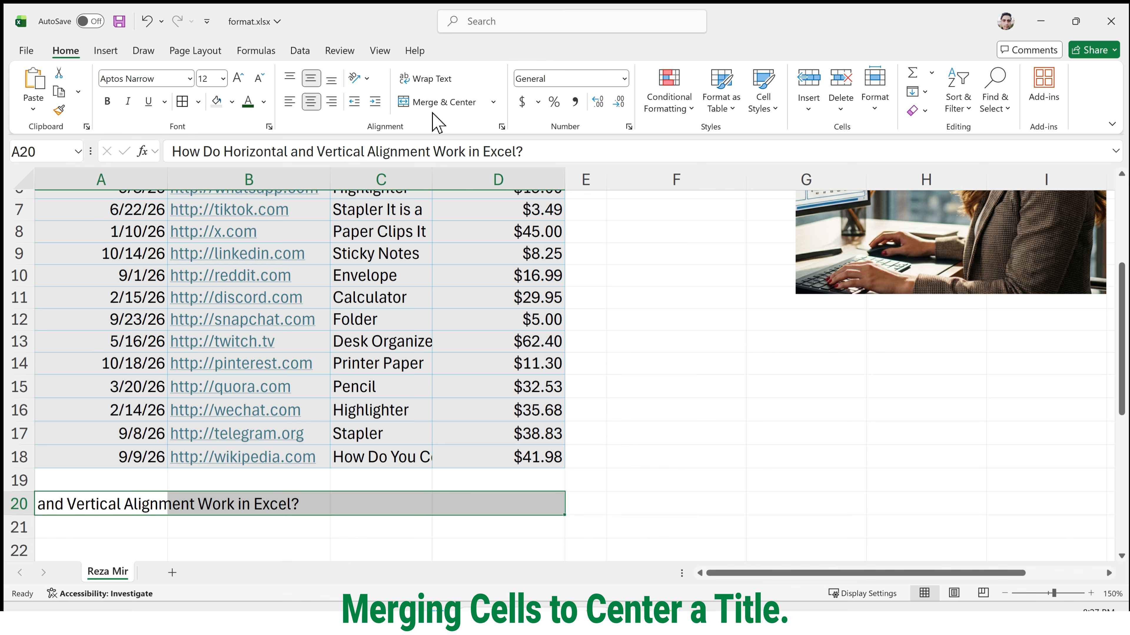
pyautogui.click(473, 103)
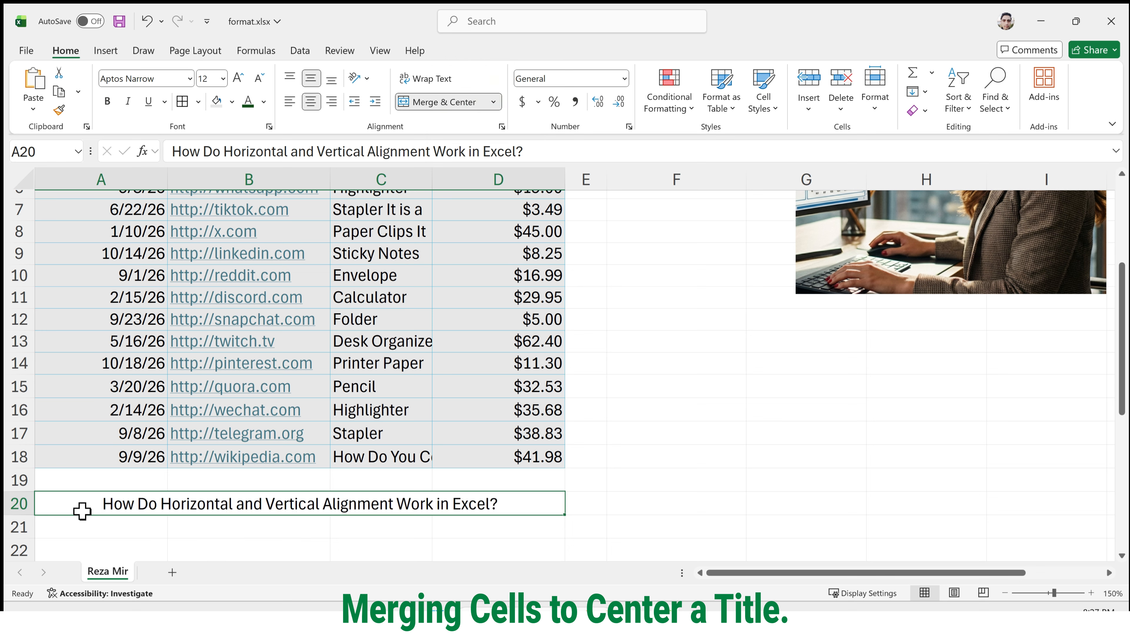
pyautogui.click(93, 526)
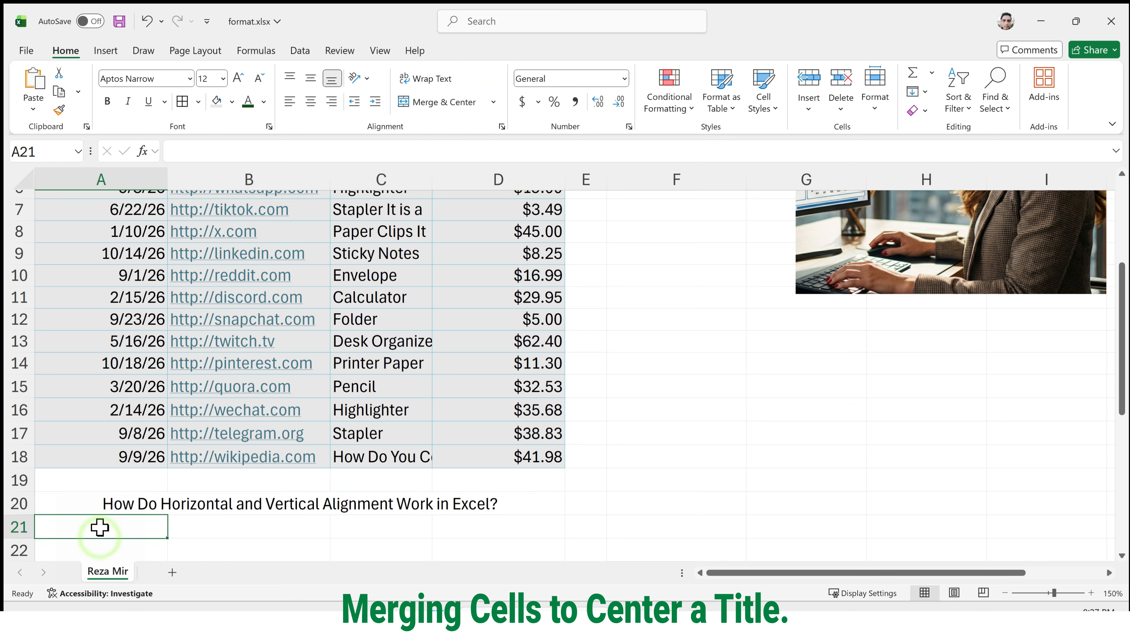
pyautogui.moveTo(96, 517); pyautogui.dragTo(98, 507)
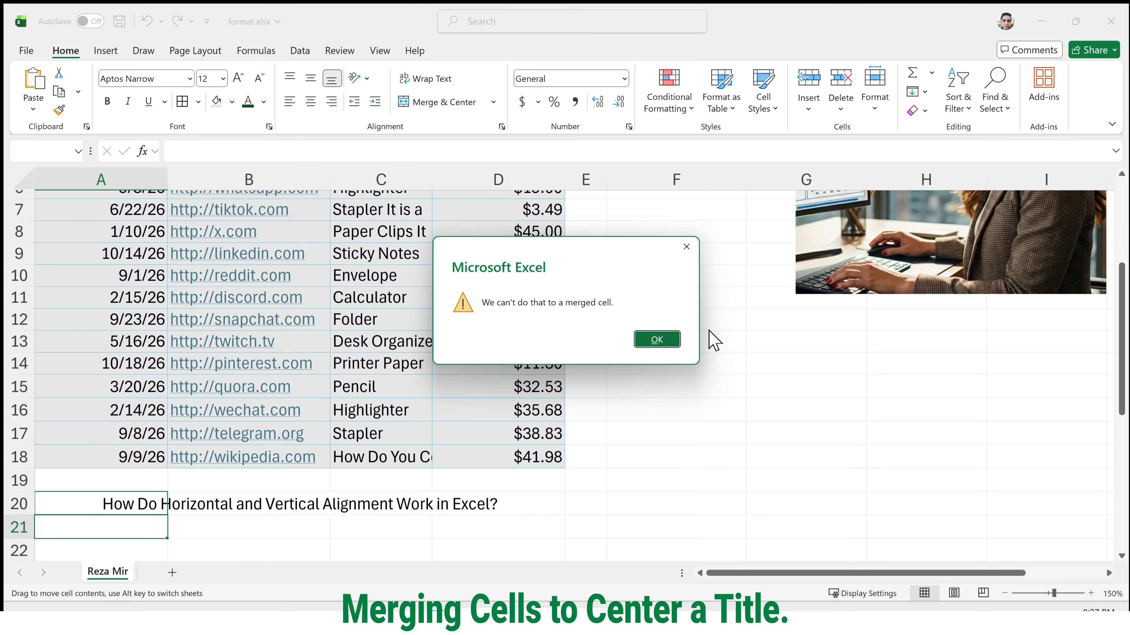
pyautogui.click(657, 340)
pyautogui.click(132, 506)
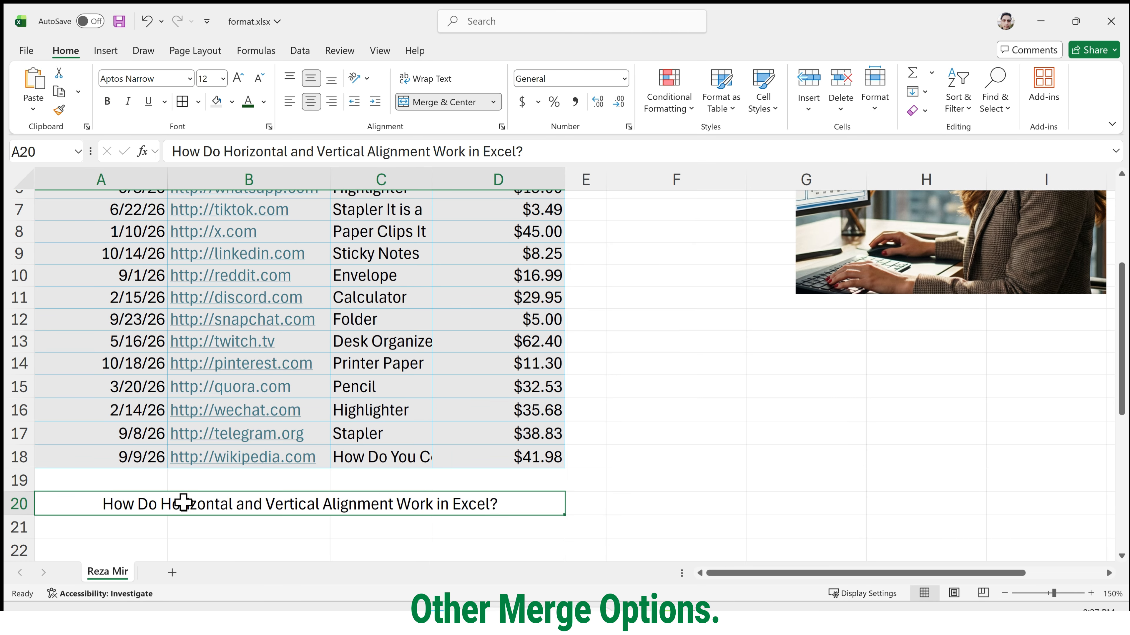
# Apply Merge Across to the title range A20:D20, and undo it.
pyautogui.moveTo(101, 482); pyautogui.dragTo(467, 476)
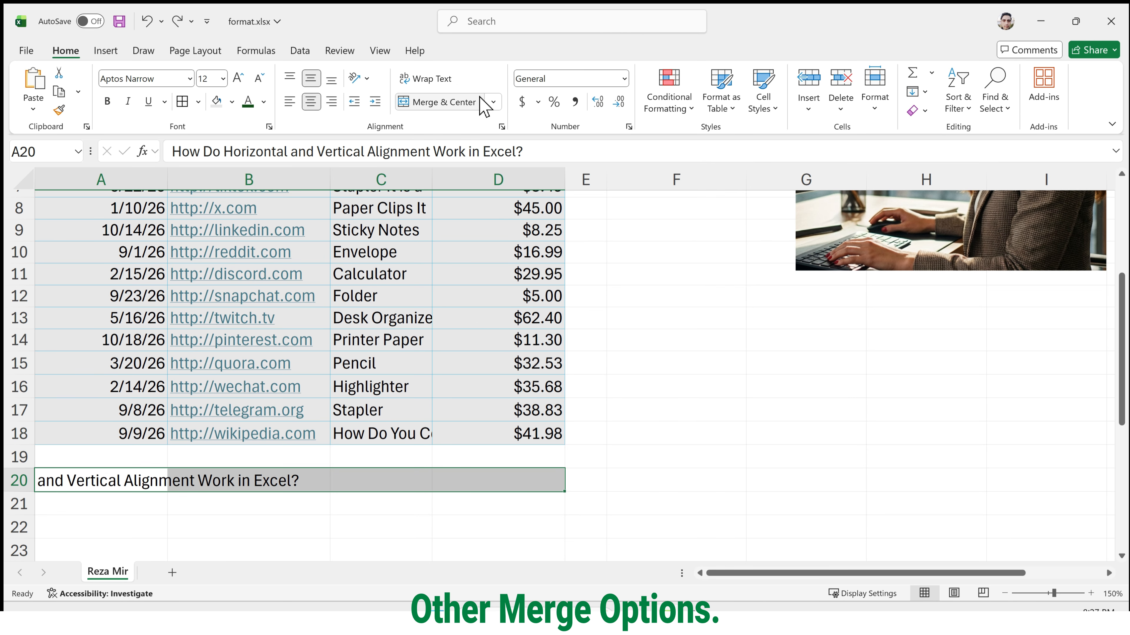
pyautogui.click(494, 104)
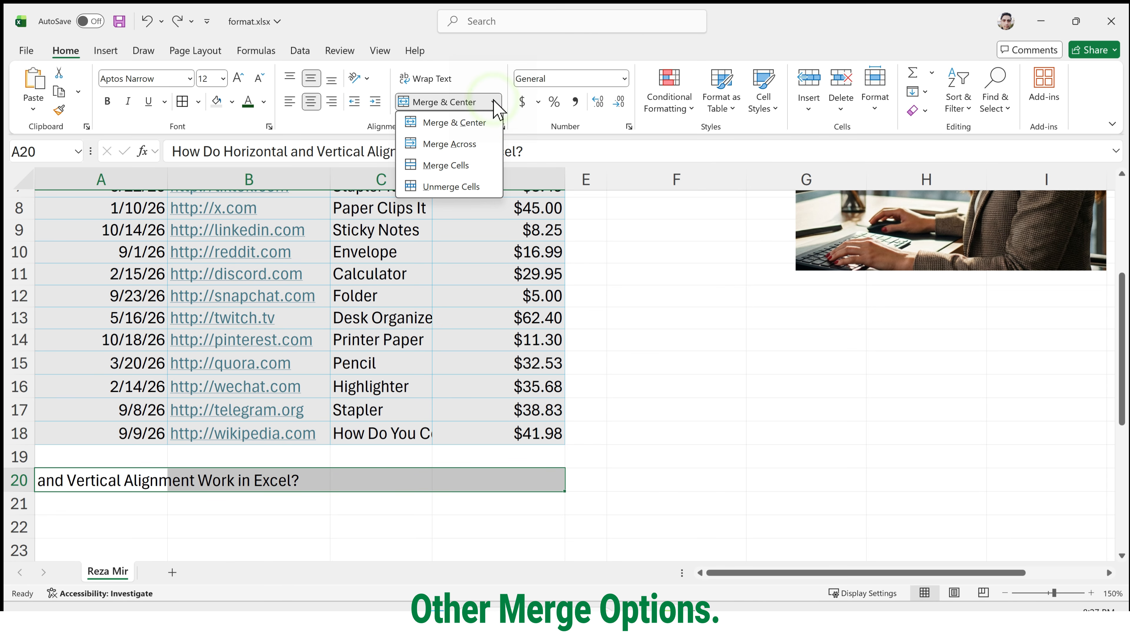
pyautogui.click(485, 137)
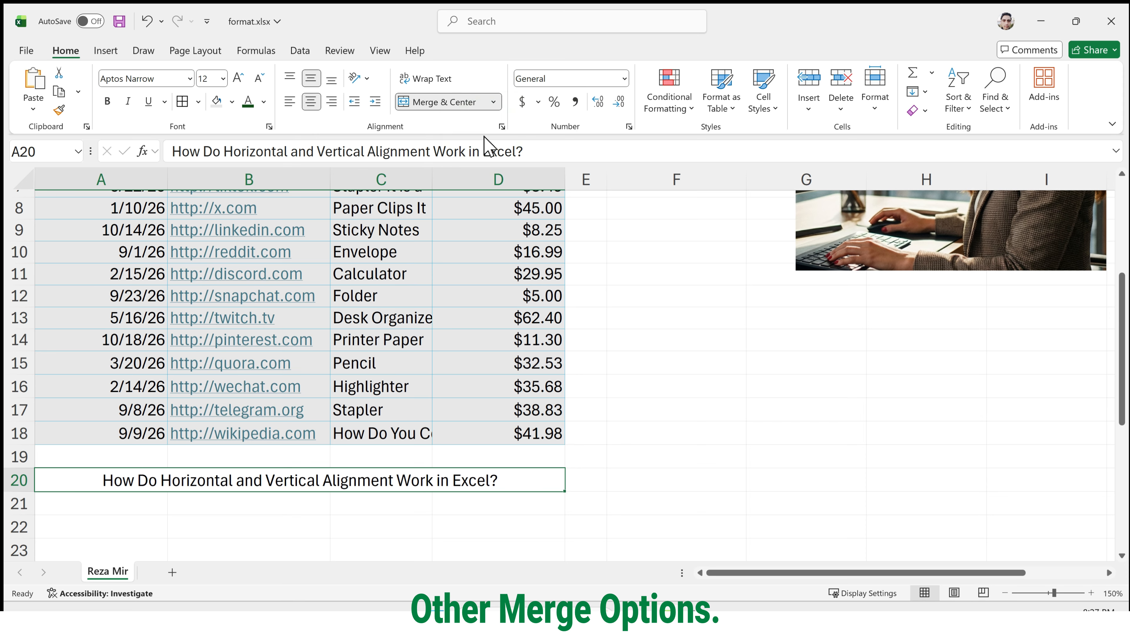
pyautogui.hotkey('ctrl', 'z')
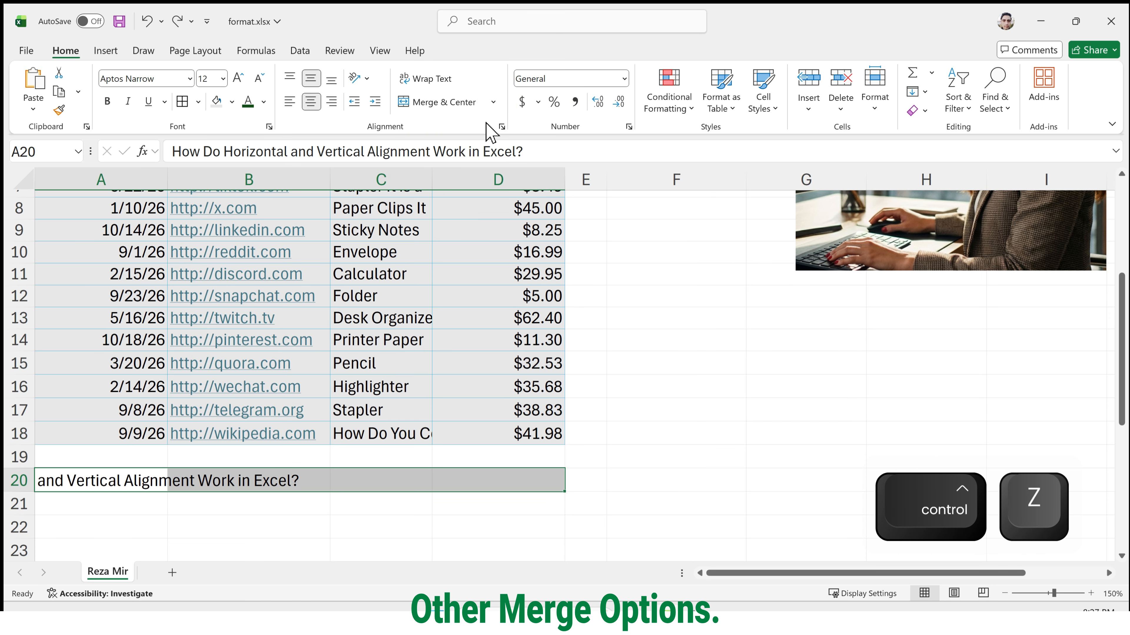
# Merge the title range A20:D20 with Merge Cells, and unmerge it again.
pyautogui.click(494, 102)
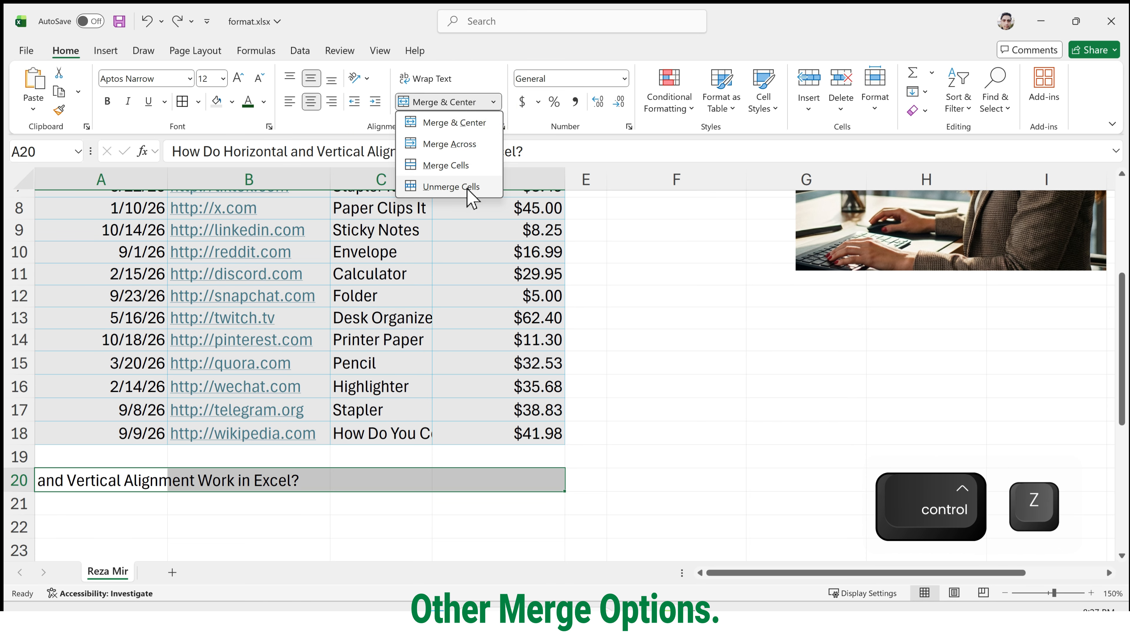
pyautogui.click(467, 167)
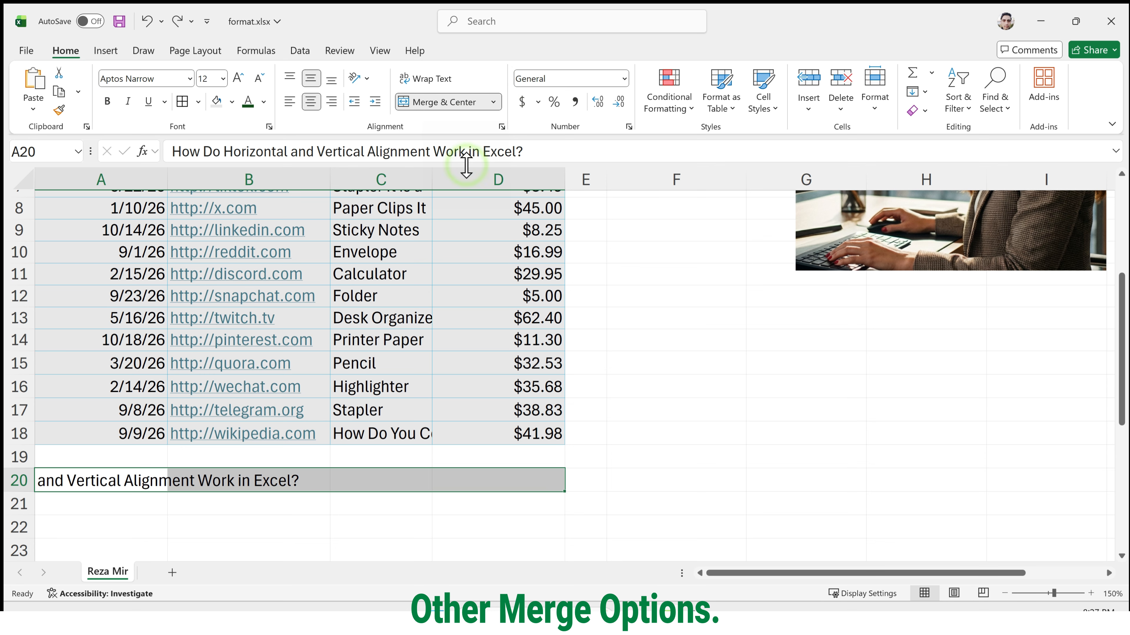
pyautogui.click(493, 102)
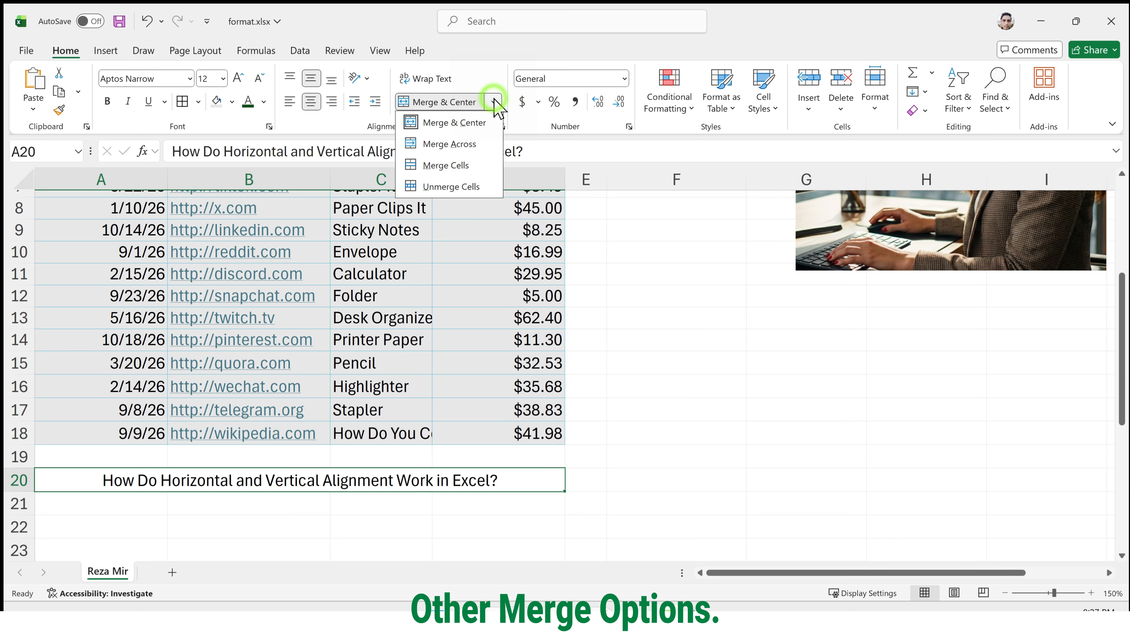
pyautogui.click(483, 189)
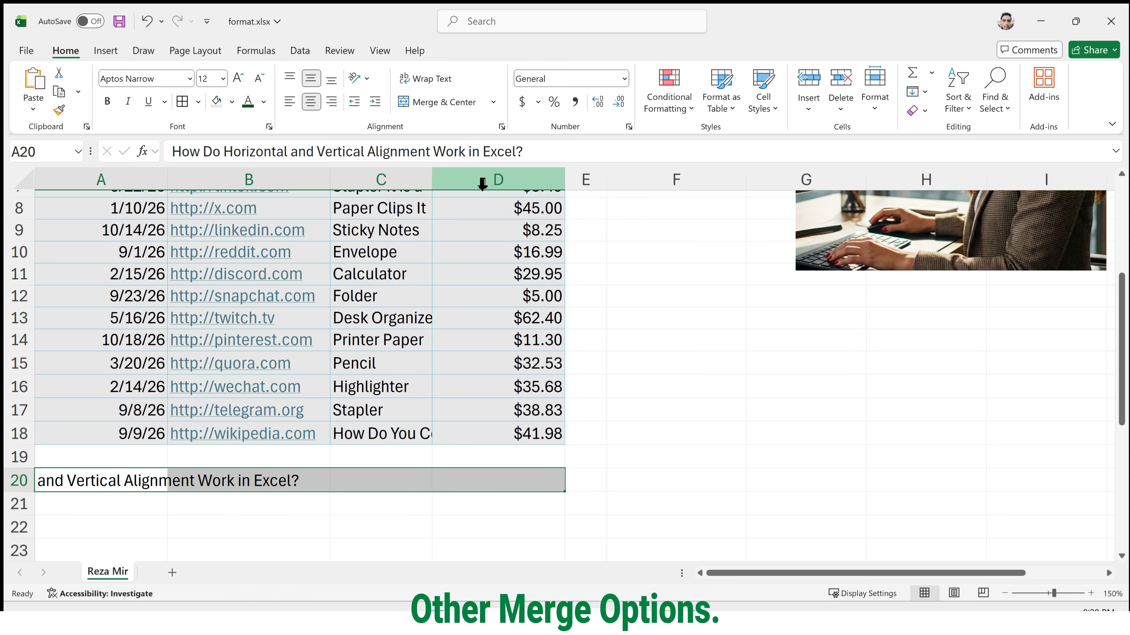
pyautogui.click(299, 504)
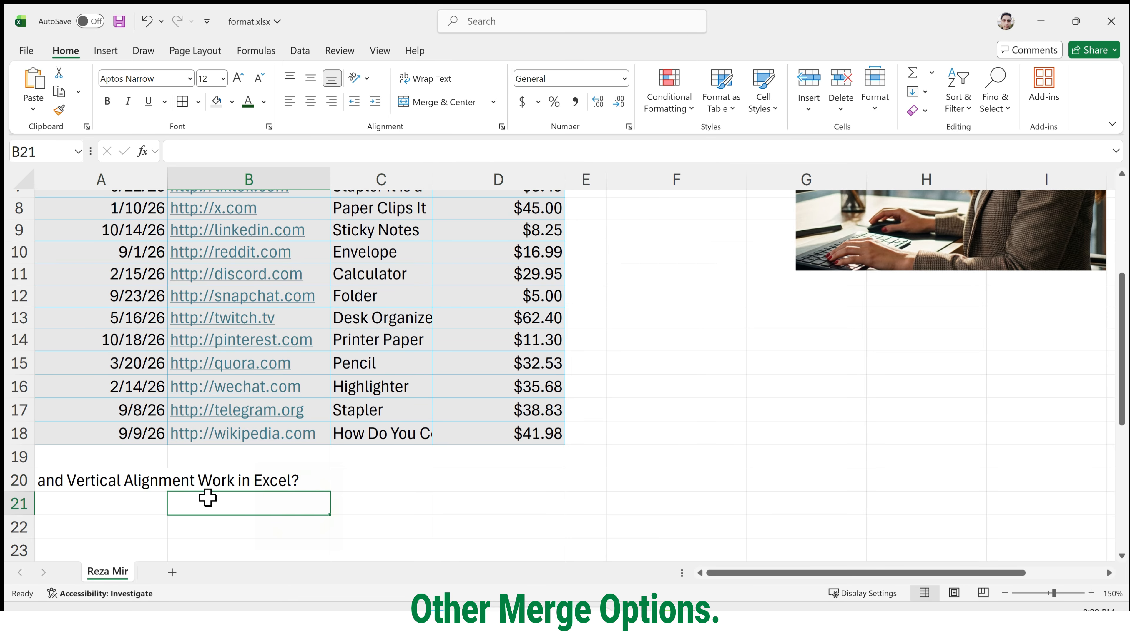
# Merge and center the title across A20:D20.
pyautogui.moveTo(139, 479); pyautogui.dragTo(452, 472)
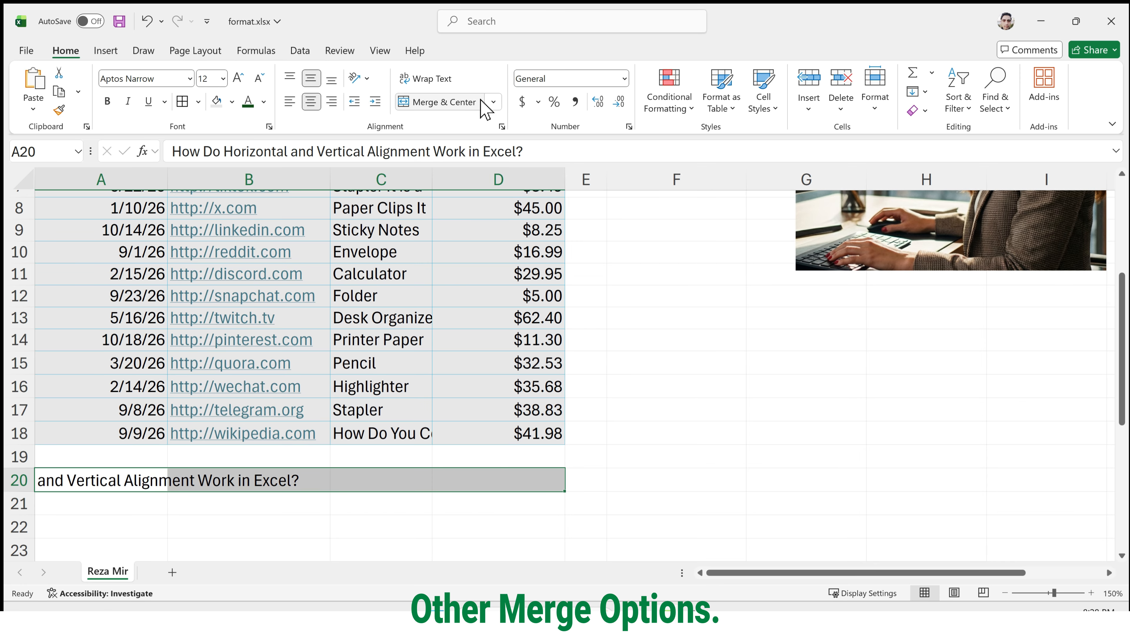
pyautogui.click(461, 110)
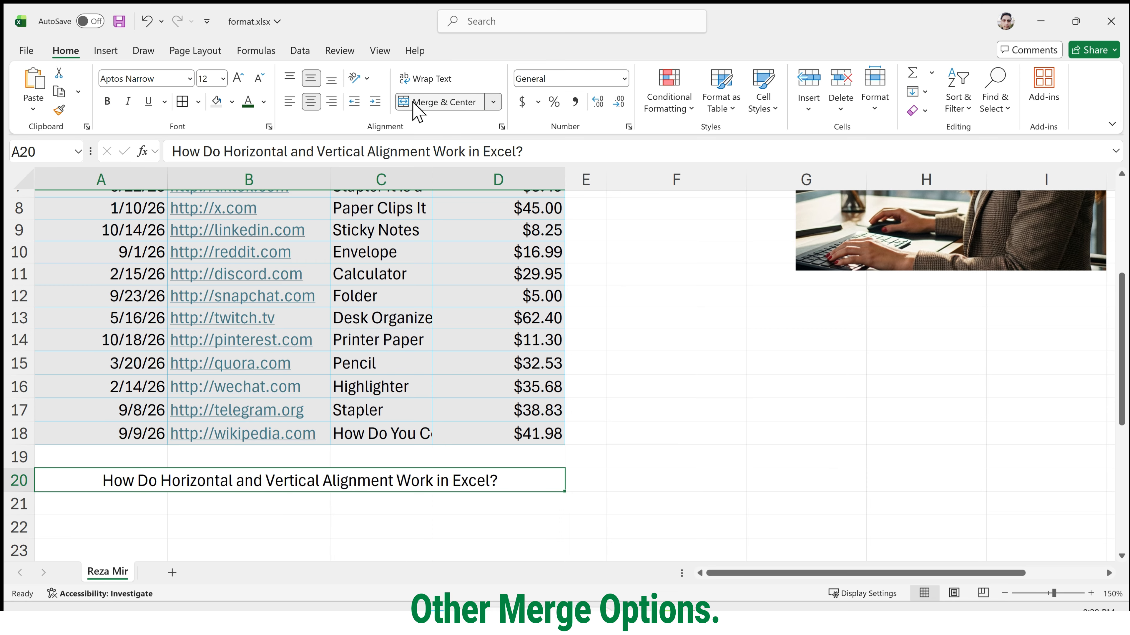
# Color the merged title's text dark green and give the cell a light blue fill.
pyautogui.click(248, 102)
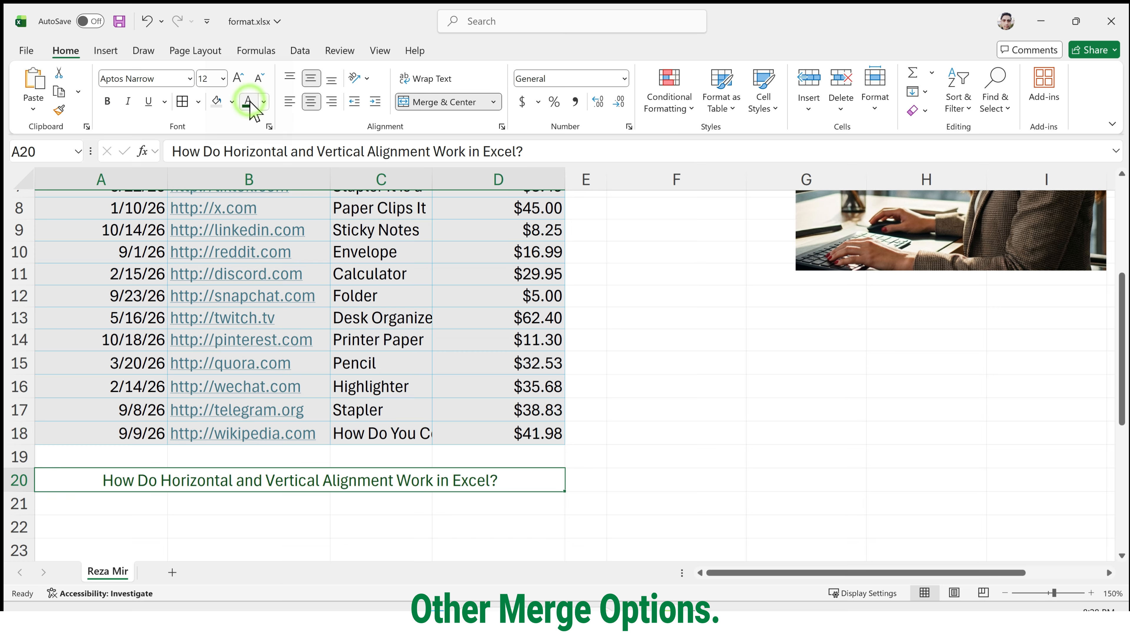
pyautogui.click(232, 101)
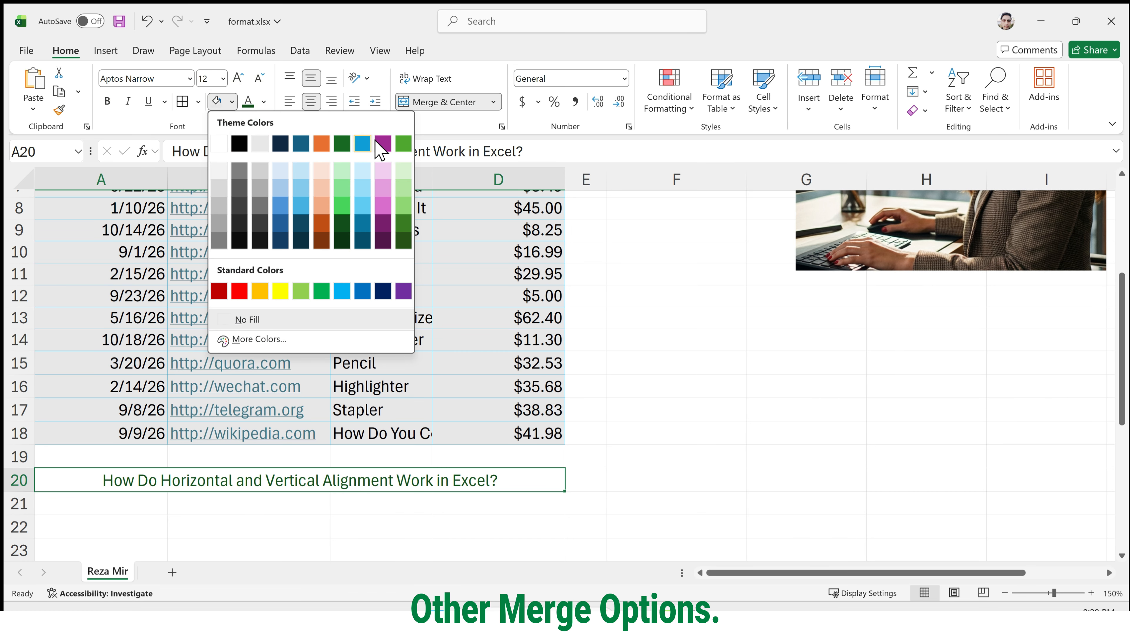
pyautogui.click(362, 173)
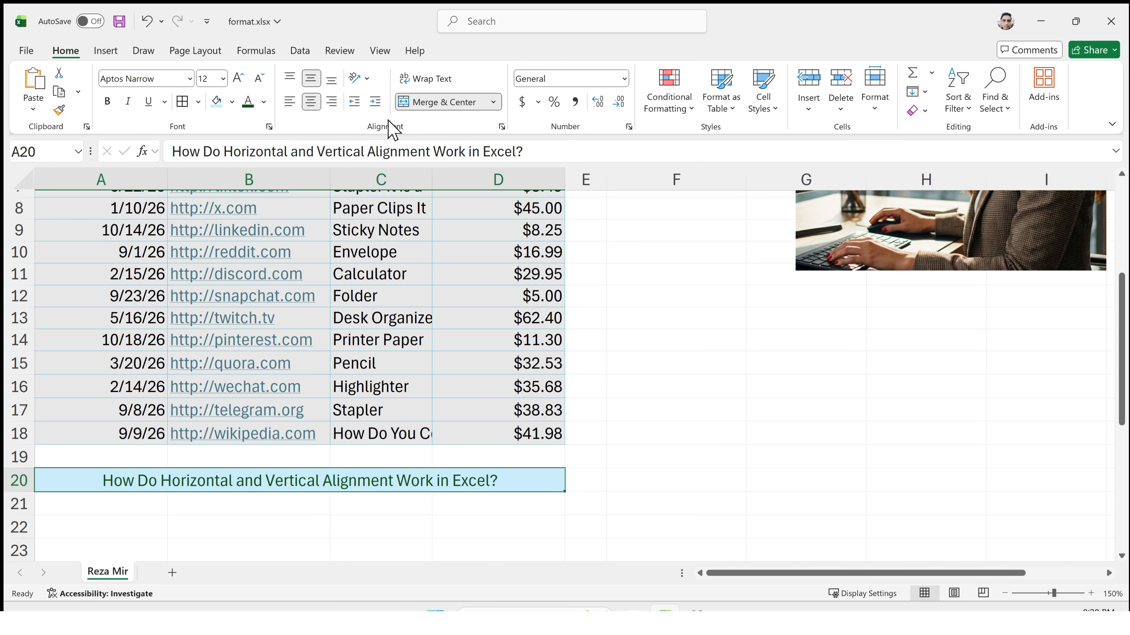
# Examine the additional alignment, text control and orientation settings for the merged title cell, and leave them without changes.
pyautogui.click(501, 127)
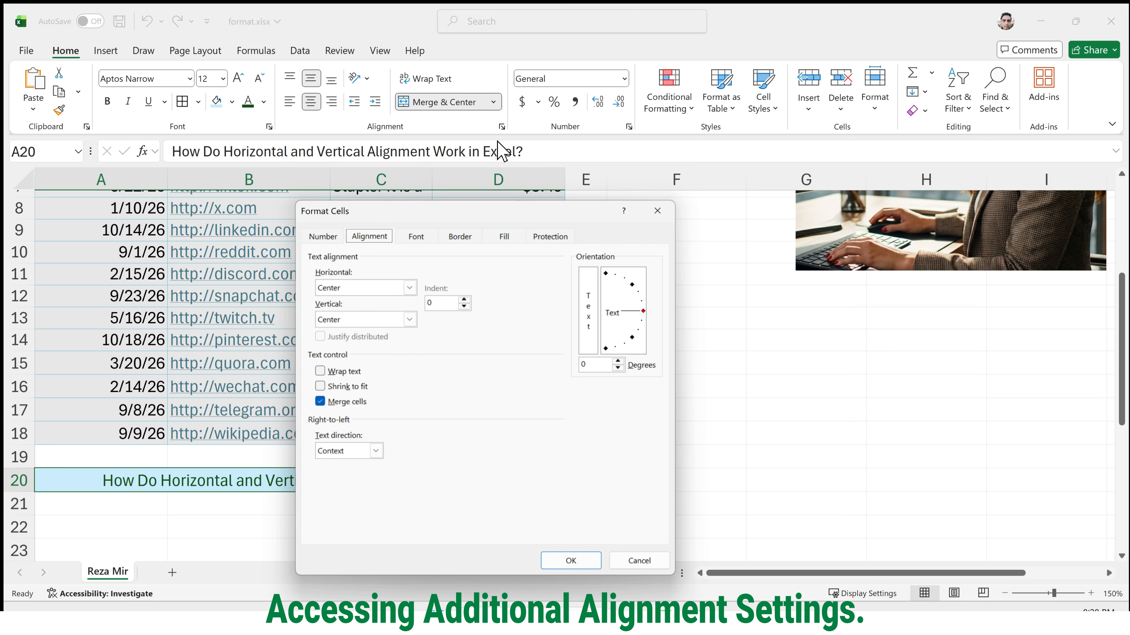
pyautogui.moveTo(493, 213); pyautogui.dragTo(679, 204)
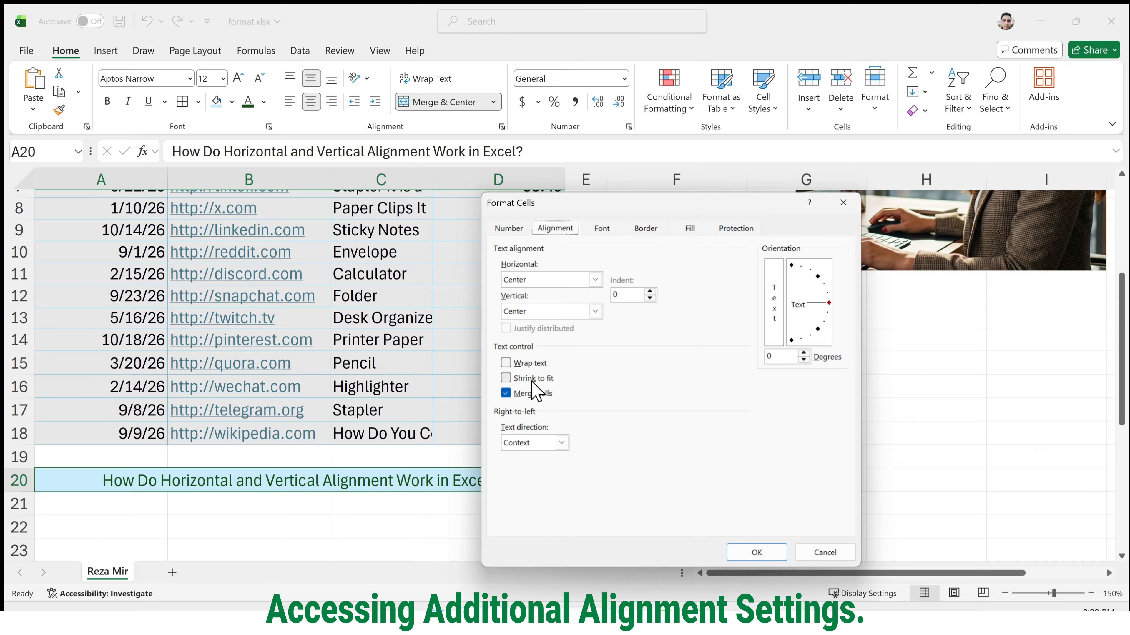
pyautogui.click(825, 552)
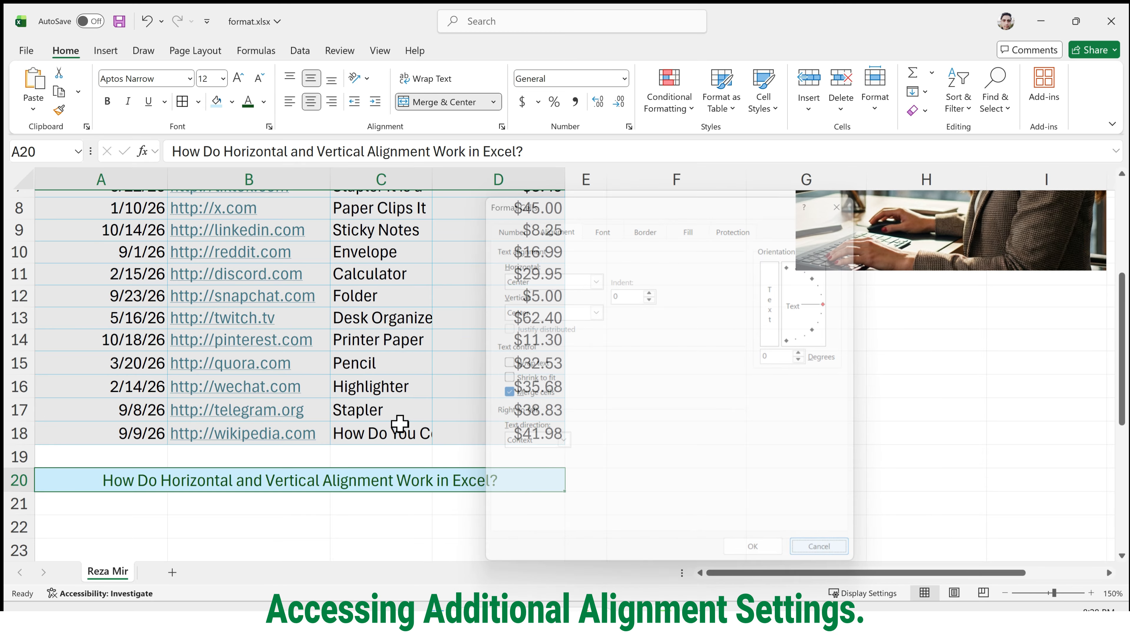
# Apply Shrink to fit to the long text in C18 and narrow column C slightly.
pyautogui.click(394, 437)
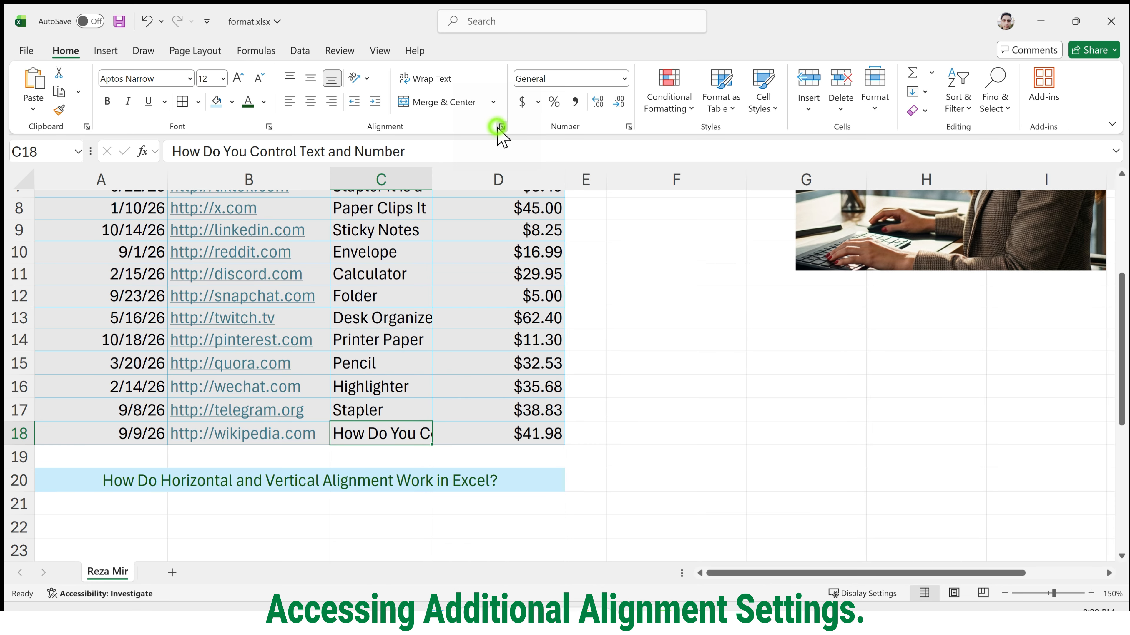
pyautogui.hotkey('ctrl', '1')
pyautogui.click(534, 378)
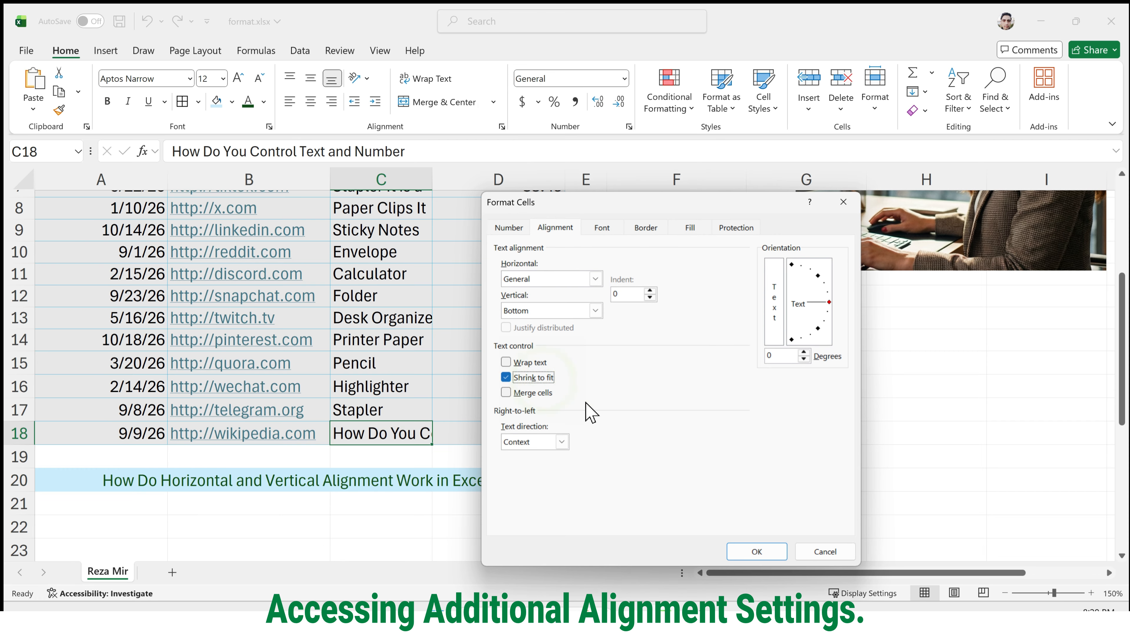
pyautogui.click(756, 552)
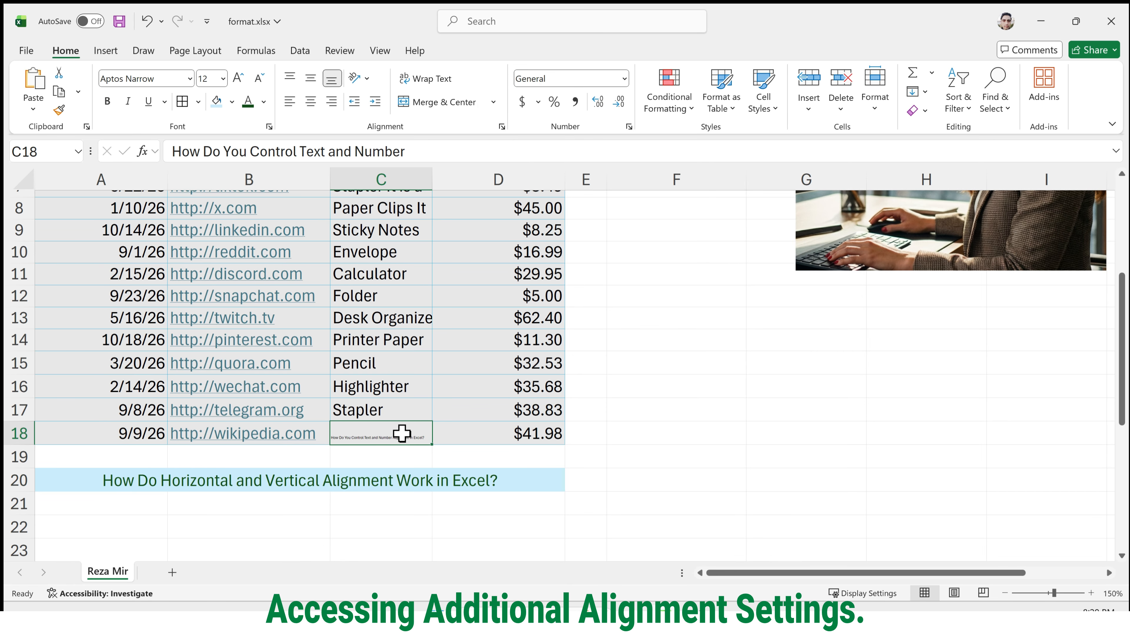
pyautogui.moveTo(432, 180)
pyautogui.mouseDown()
pyautogui.moveTo(576, 194)
pyautogui.moveTo(615, 176)
pyautogui.moveTo(681, 179)
pyautogui.moveTo(421, 190)
pyautogui.mouseUp()
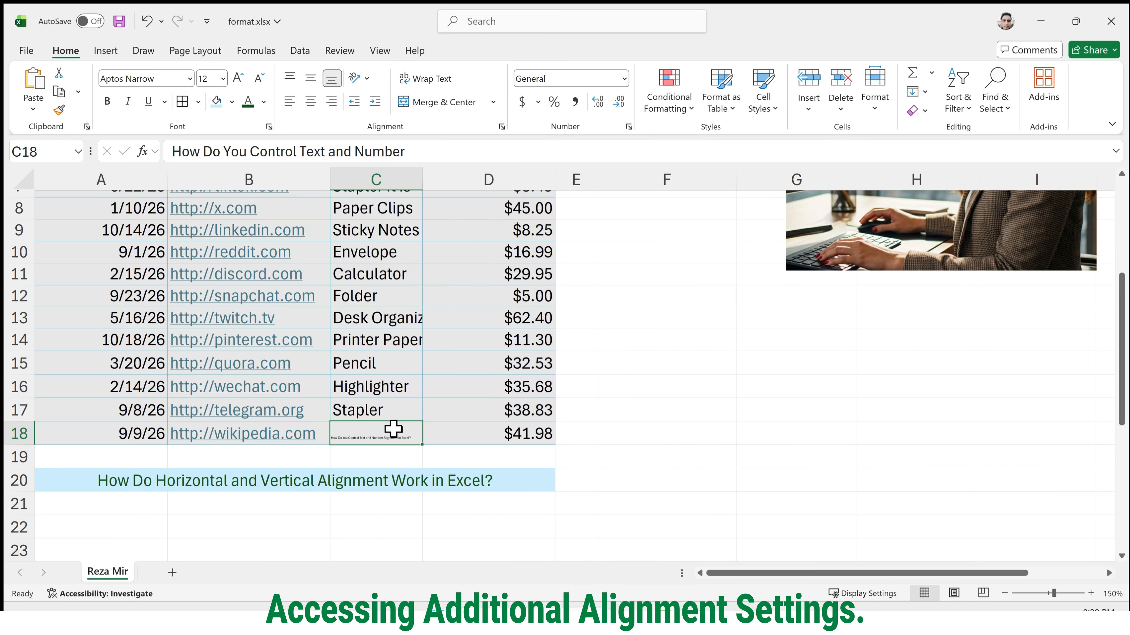
pyautogui.hotkey('ctrl', '4')
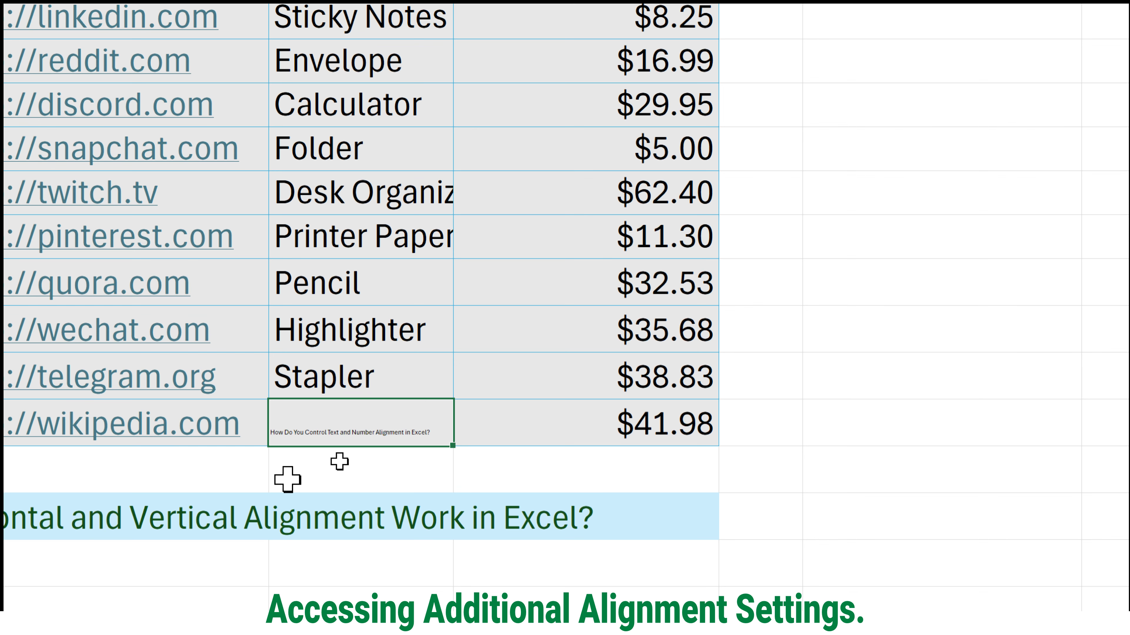
pyautogui.hotkey('ctrl', '4')
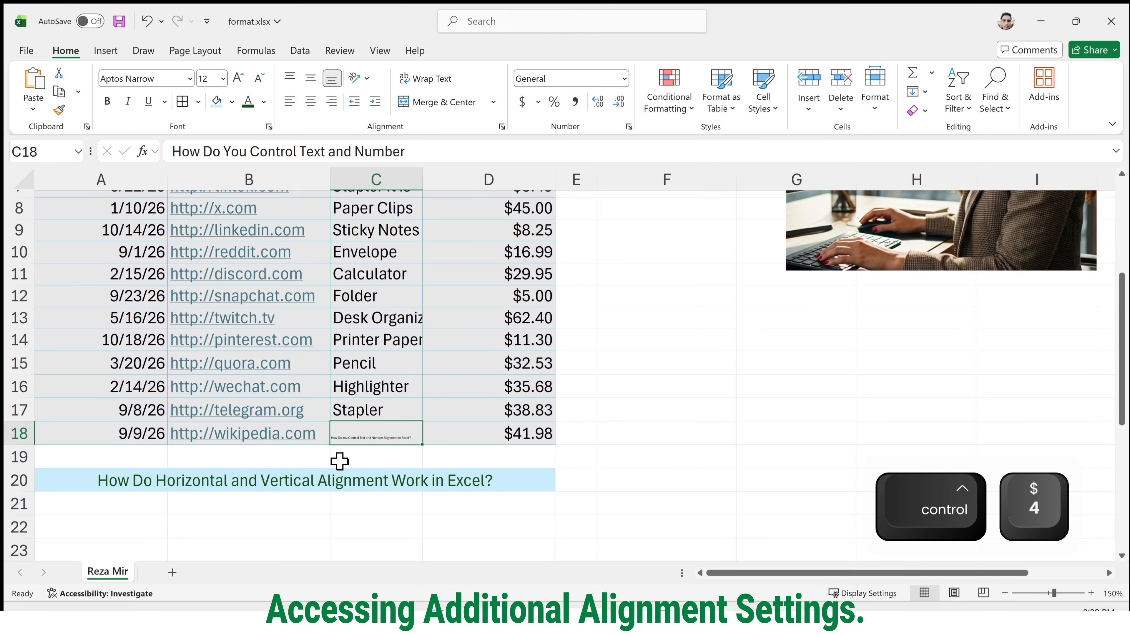